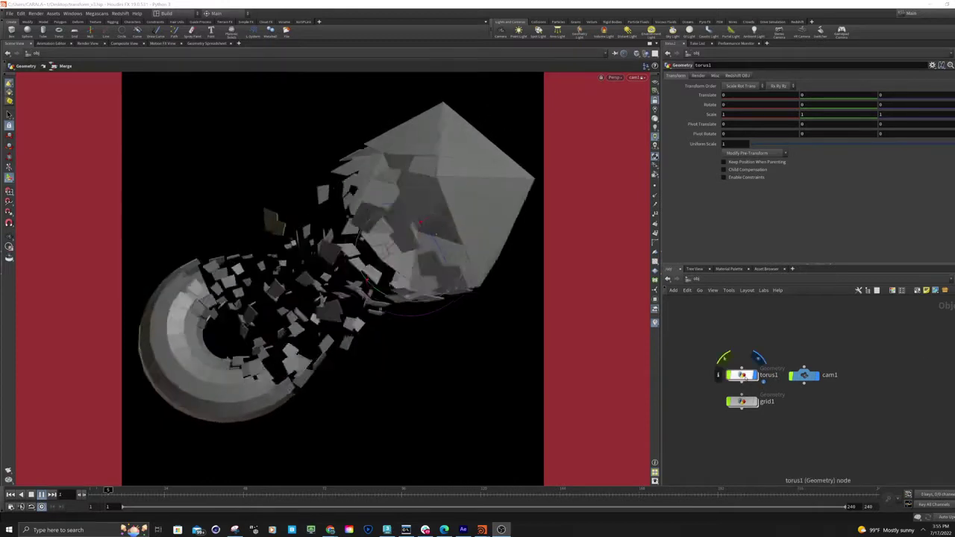
Open the torus1 geometry network and close the parameter and performance monitor pane above it.
{"action": "double_click", "coordinate": [742, 375]}
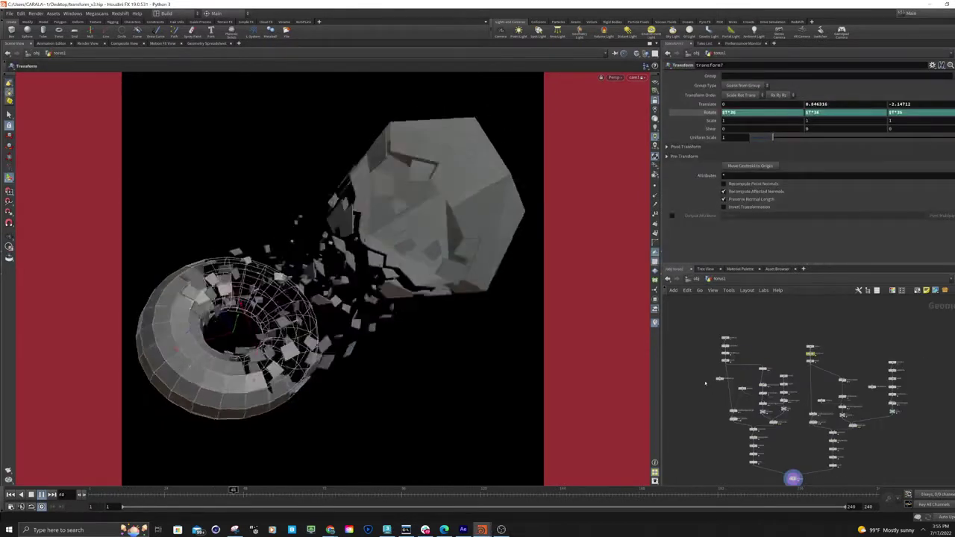
{"action": "middle_click_drag", "start_coordinate": [770, 325], "coordinate": [763, 309]}
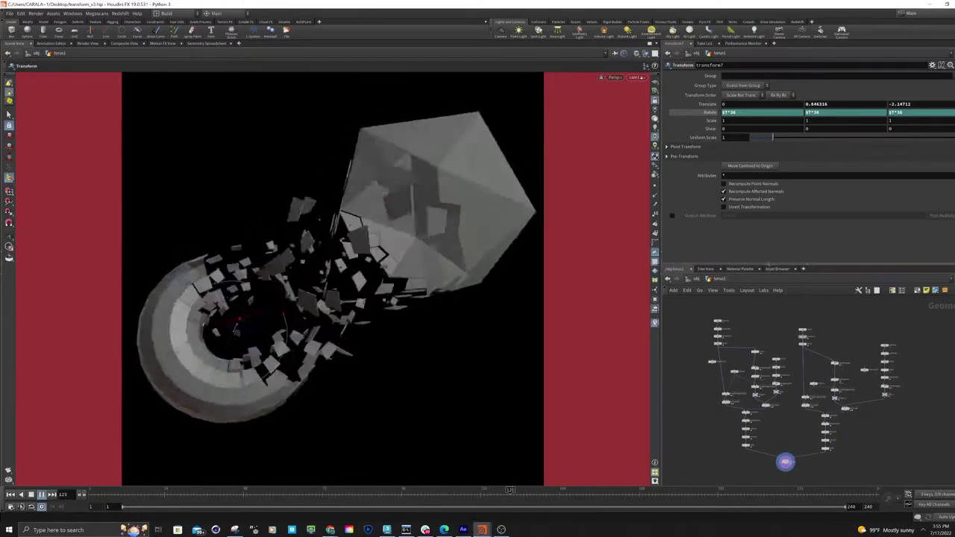
{"action": "left_click_drag", "start_coordinate": [768, 267], "coordinate": [768, 208]}
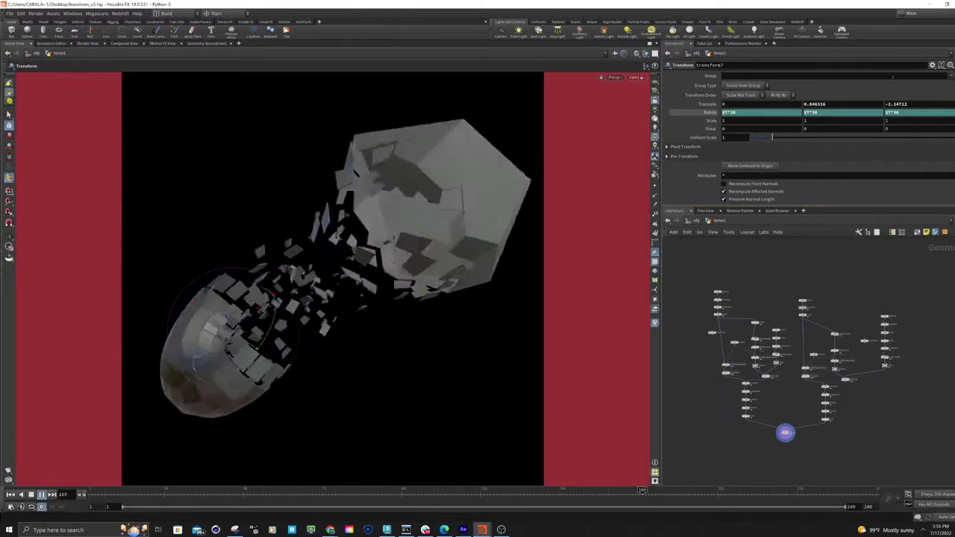
{"action": "left_click", "coordinate": [742, 43]}
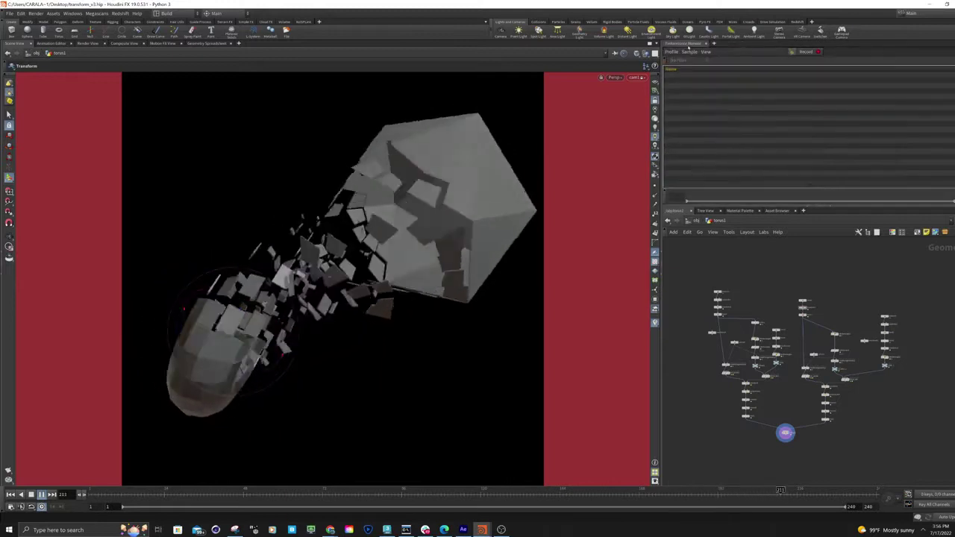
{"action": "left_click", "coordinate": [706, 43]}
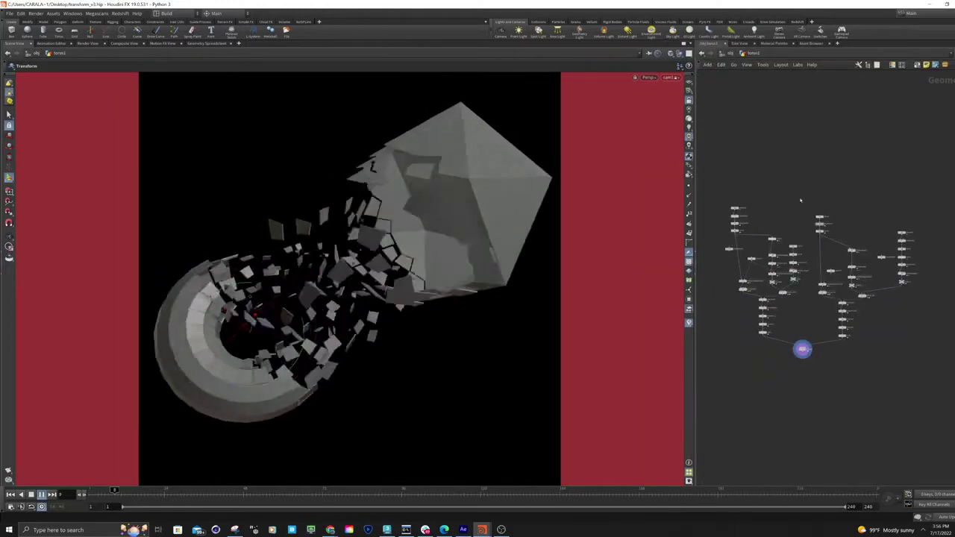
Show the node parameters inside the network view, widen the network pane, and enlarge the view of the node chains.
{"action": "key", "text": "p"}
{"action": "middle_click_drag", "start_coordinate": [800, 200], "coordinate": [727, 212]}
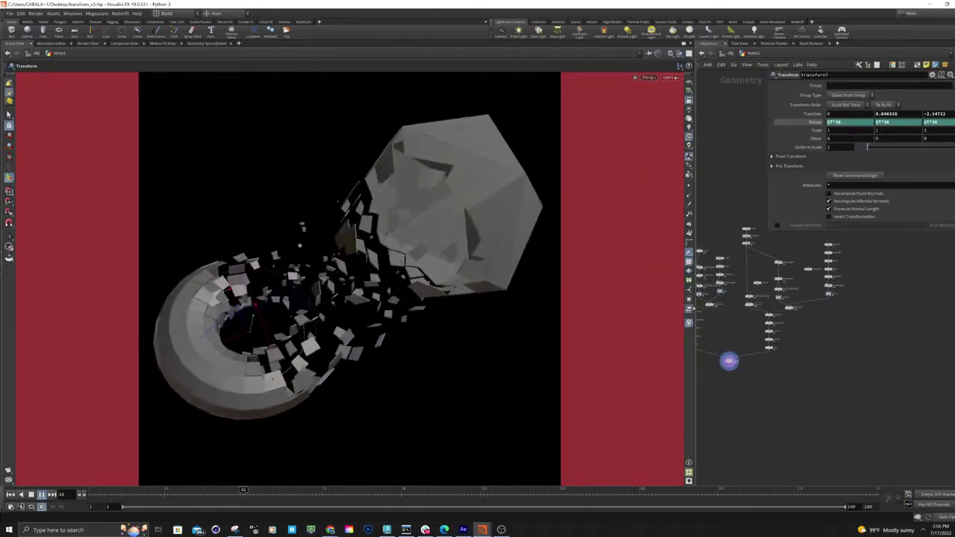
{"action": "left_click_drag", "start_coordinate": [693, 287], "coordinate": [545, 287]}
{"action": "scroll", "coordinate": [581, 221], "scroll_direction": "up", "scroll_amount": 10}
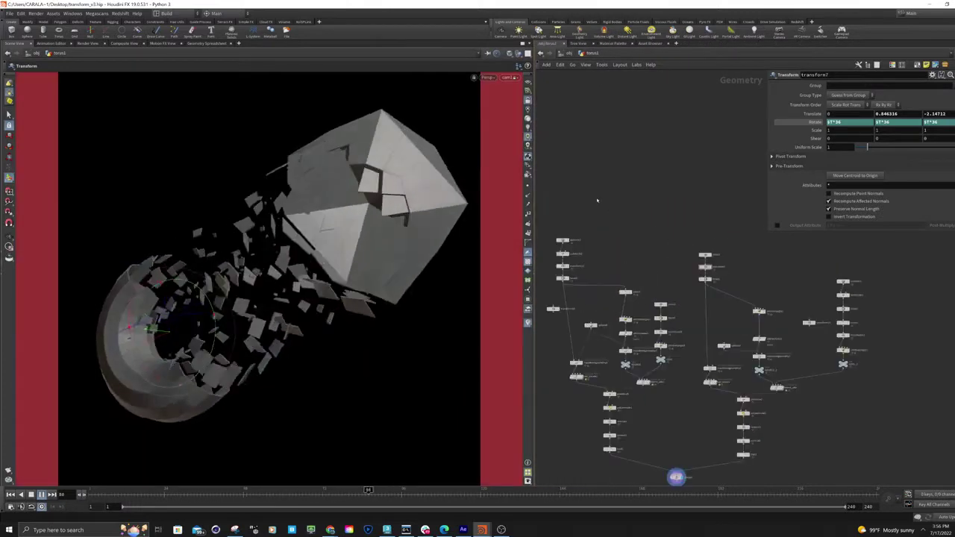
Display platonic2, subdivide2, transform12 and facet3 in turn to review each stage and its parameters.
{"action": "left_click", "coordinate": [602, 226]}
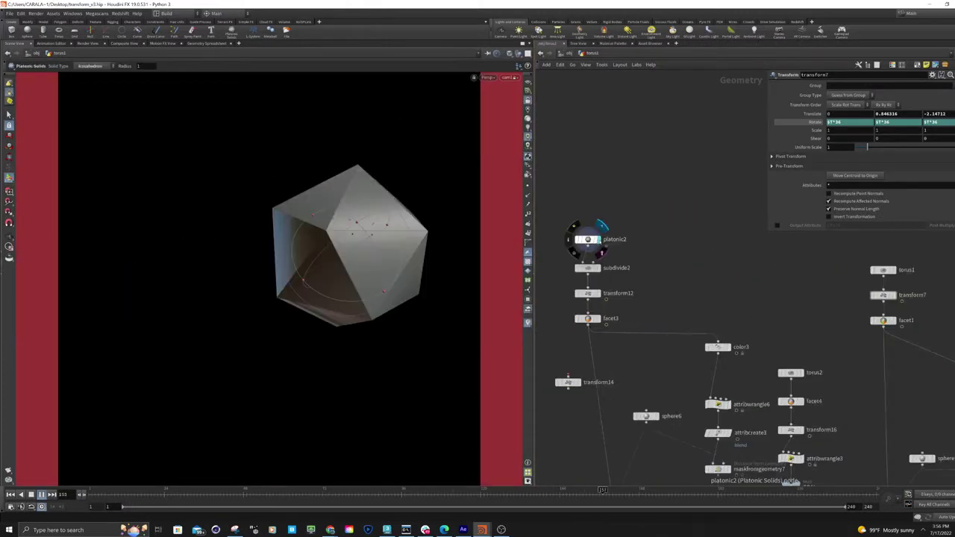
{"action": "left_click", "coordinate": [600, 276]}
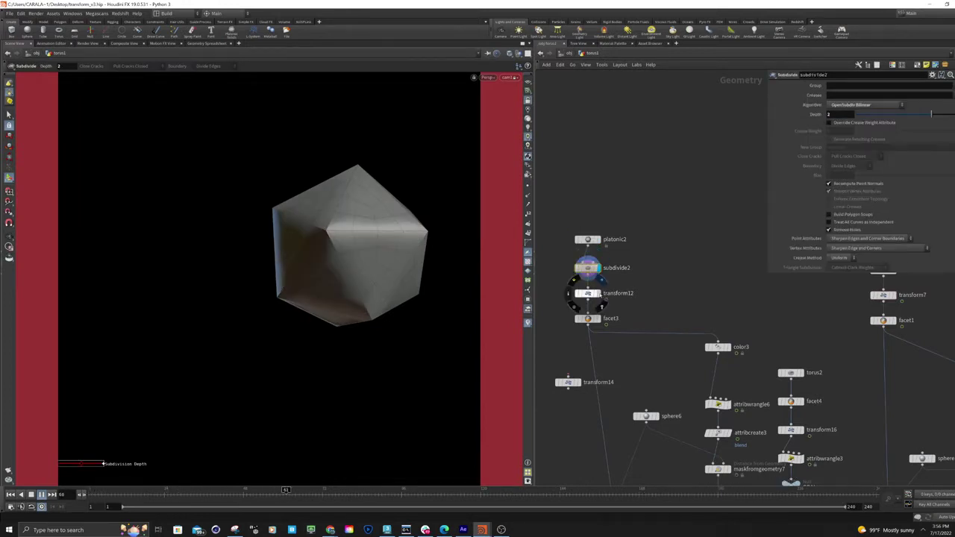
{"action": "left_click", "coordinate": [598, 293]}
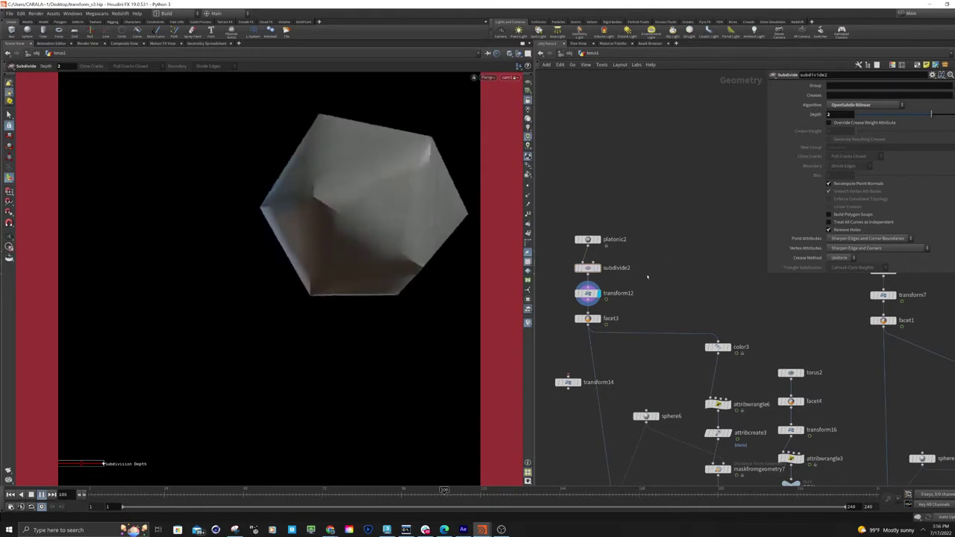
{"action": "left_click", "coordinate": [587, 293]}
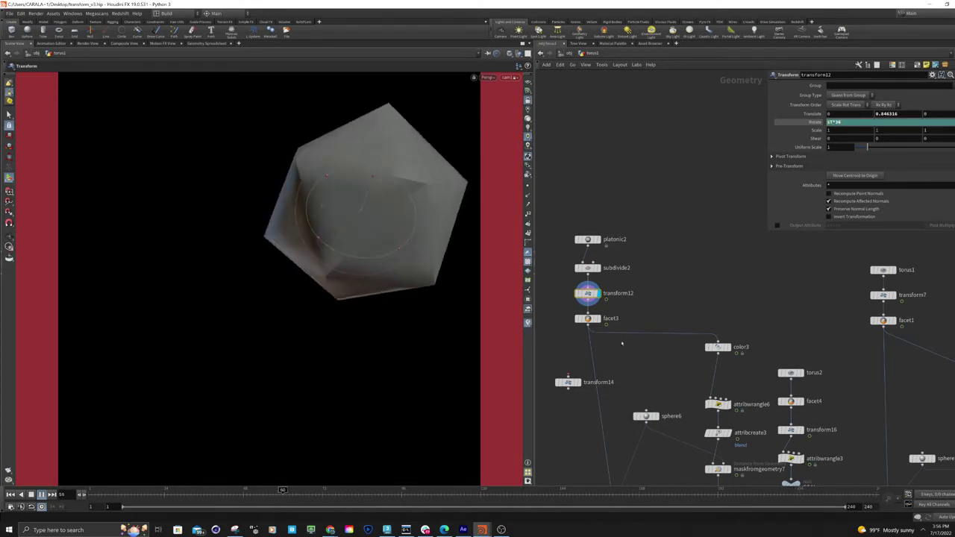
{"action": "left_click", "coordinate": [587, 319]}
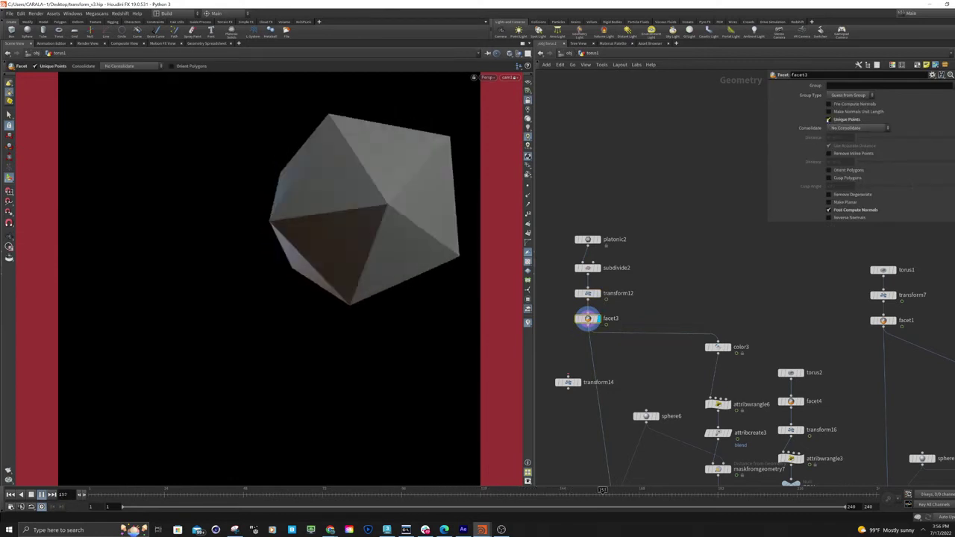
Review the color3 node and the attribwrangle6 code, displaying the wrangle's output in the viewport.
{"action": "middle_click_drag", "start_coordinate": [669, 334], "coordinate": [645, 292]}
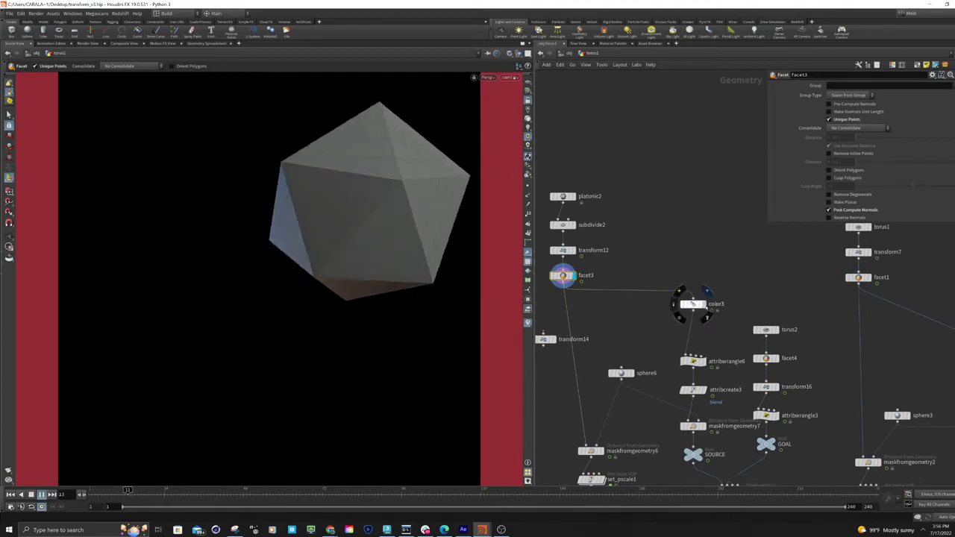
{"action": "left_click", "coordinate": [706, 290]}
{"action": "left_click", "coordinate": [693, 304]}
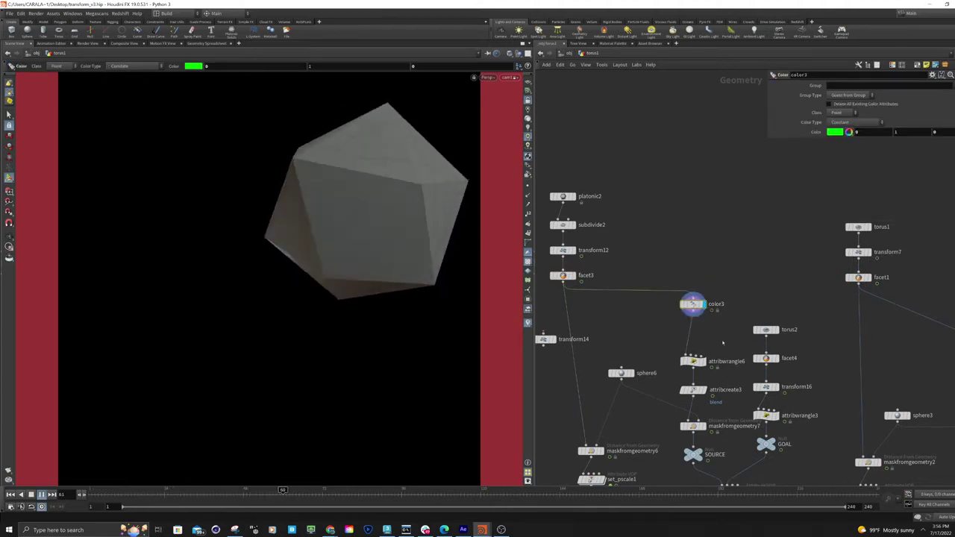
{"action": "middle_click_drag", "start_coordinate": [726, 342], "coordinate": [726, 272]}
{"action": "left_click", "coordinate": [706, 281]}
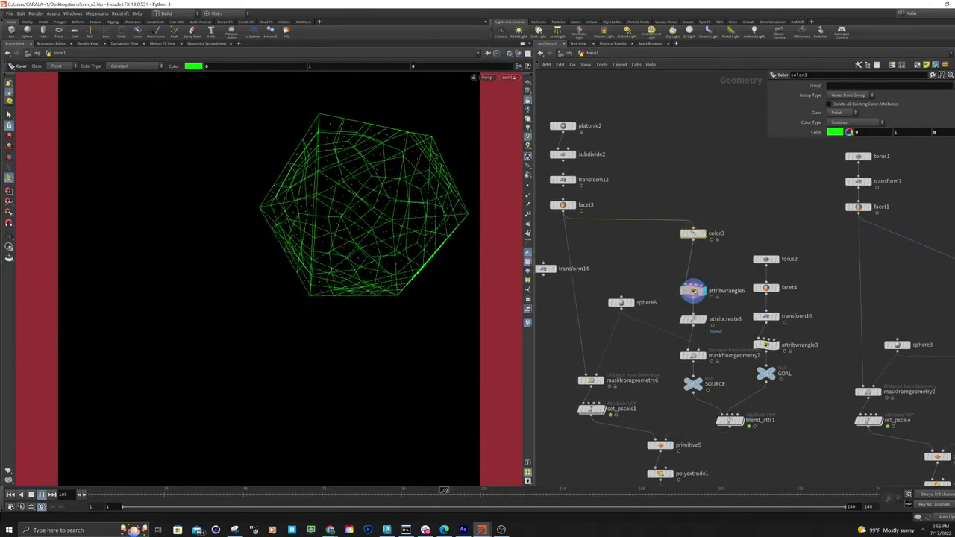
{"action": "left_click", "coordinate": [692, 291]}
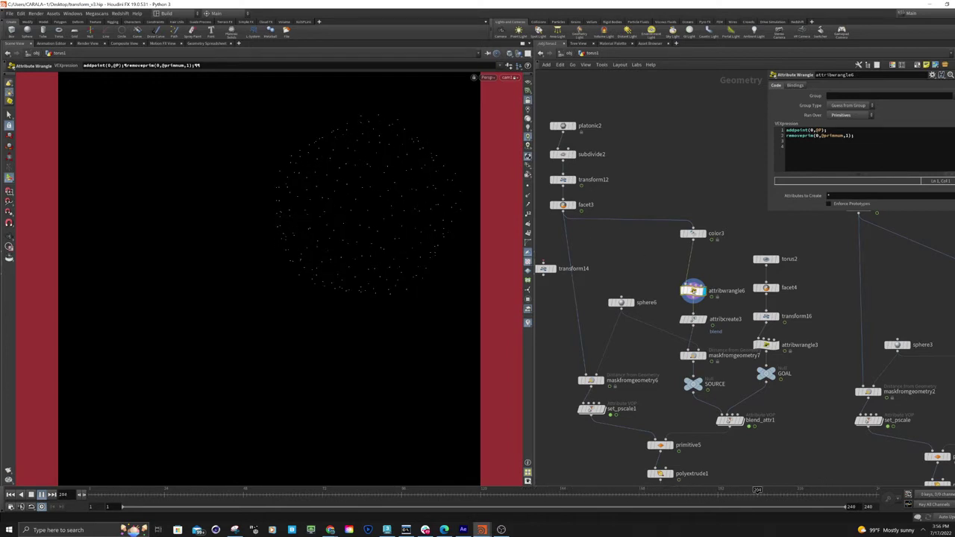
Examine the attribute name and value expression of the attribcreate3 node.
{"action": "left_click", "coordinate": [693, 319]}
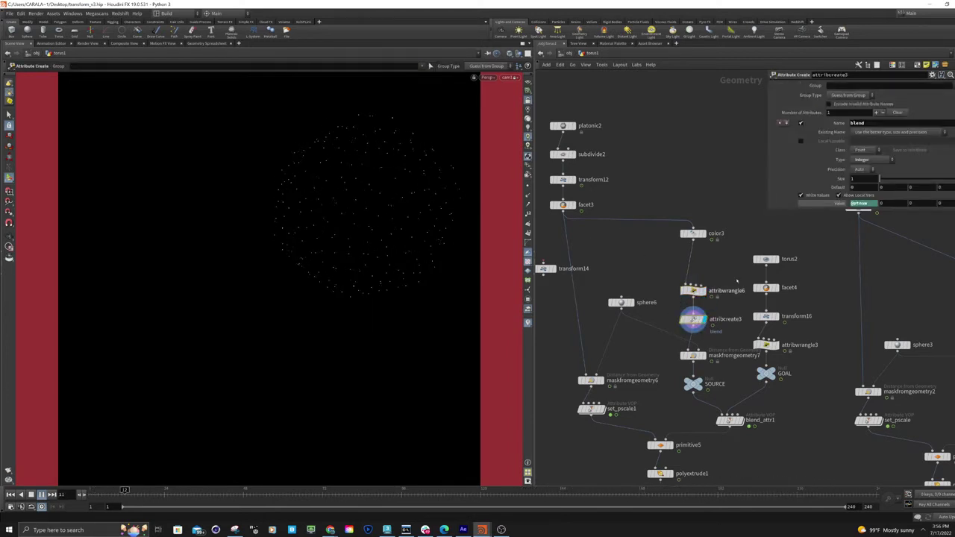
{"action": "double_click", "coordinate": [870, 123]}
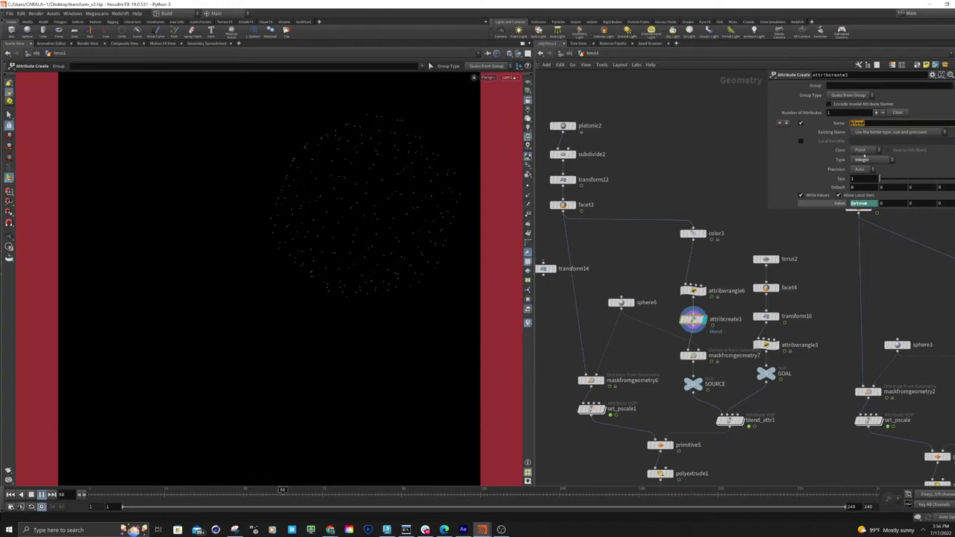
{"action": "left_click", "coordinate": [864, 203]}
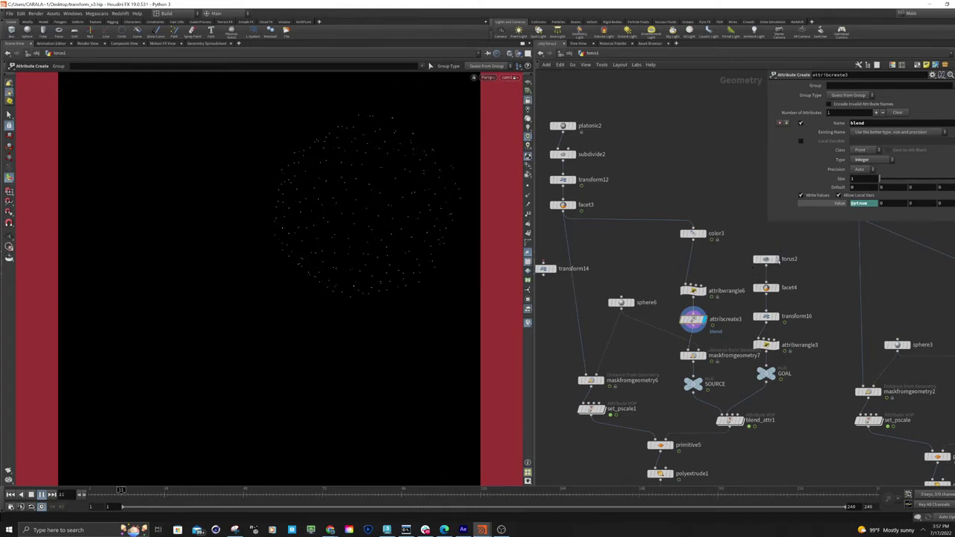
Display torus2, facet4 and transform16 in turn to review the target torus branch.
{"action": "left_click", "coordinate": [765, 258]}
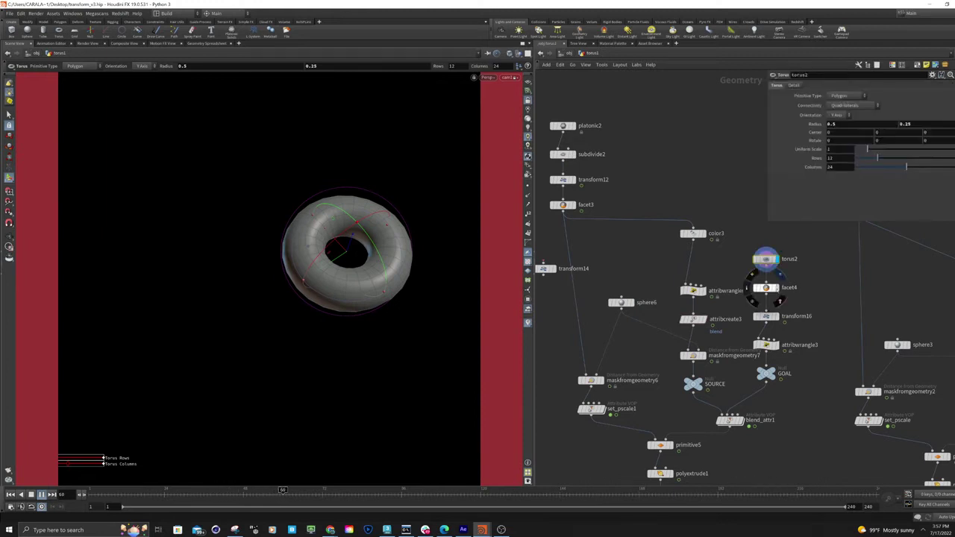
{"action": "left_click", "coordinate": [764, 287]}
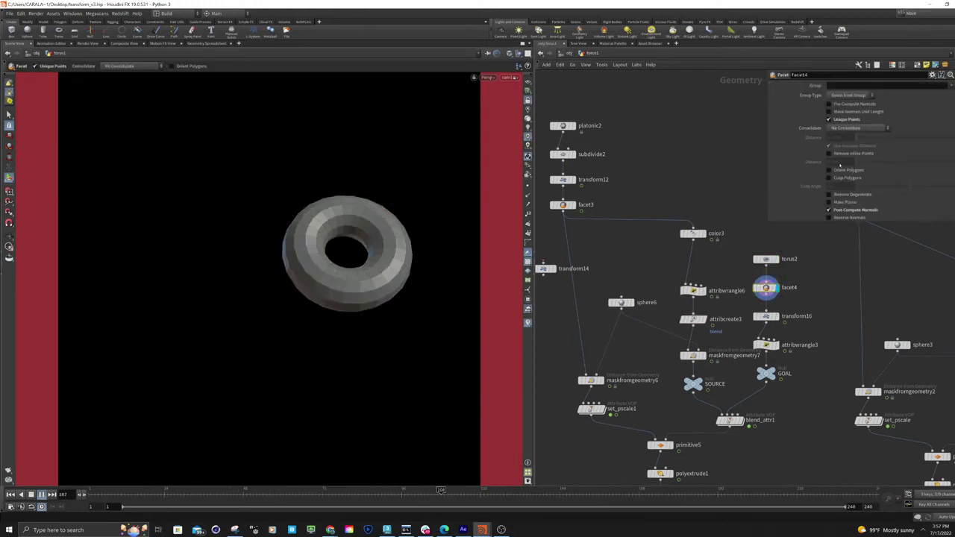
{"action": "left_click", "coordinate": [766, 315]}
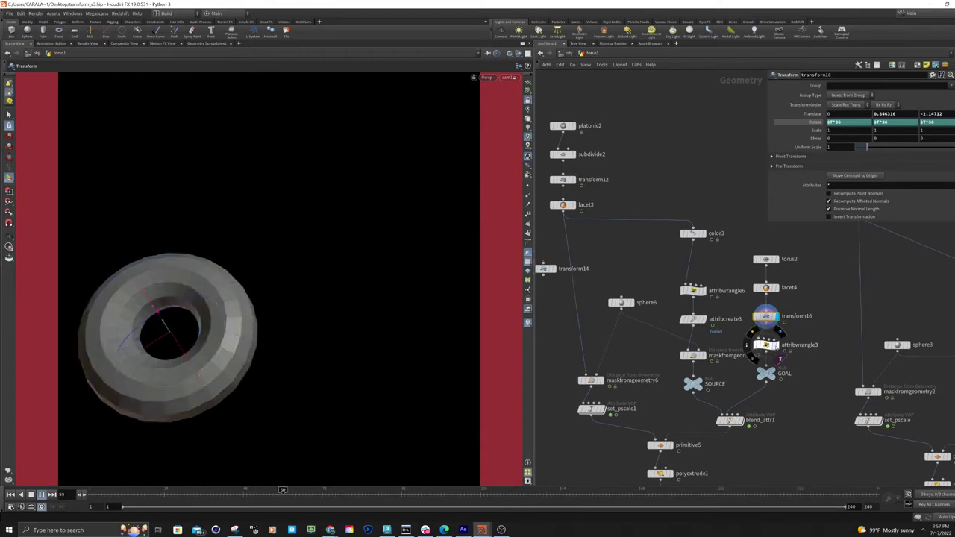
Examine the blend line in attribwrangle3's code and compare it with the blend attribute in attribcreate3.
{"action": "left_click", "coordinate": [766, 344]}
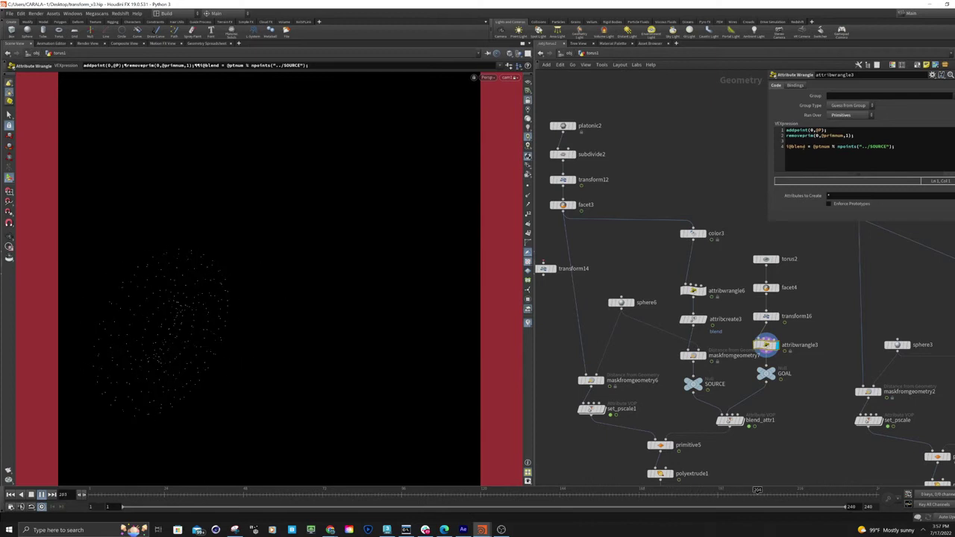
{"action": "left_click_drag", "start_coordinate": [786, 146], "coordinate": [885, 147]}
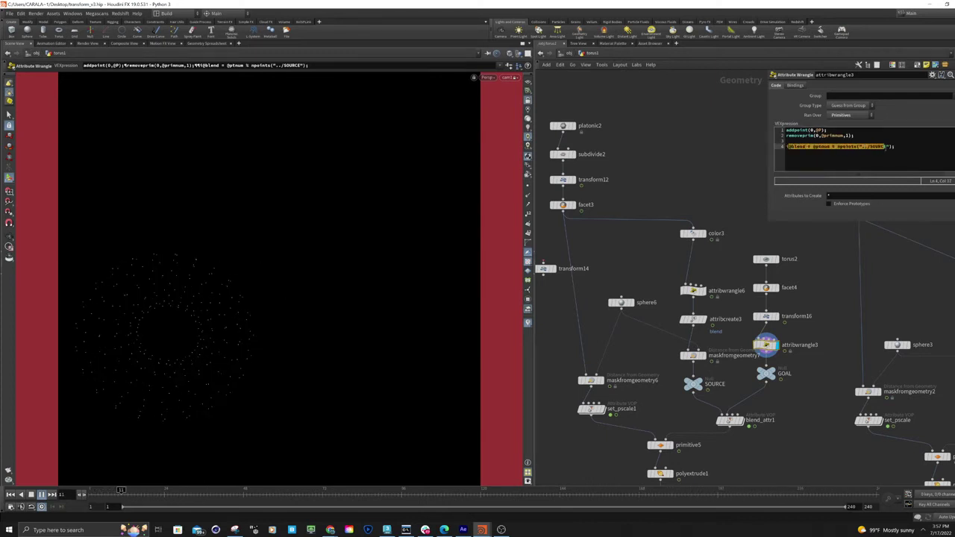
{"action": "left_click", "coordinate": [896, 146]}
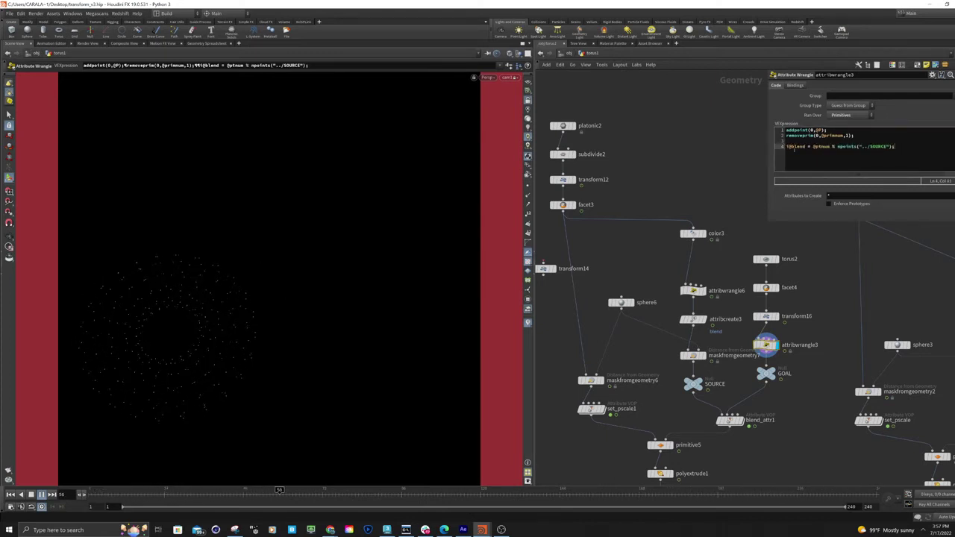
{"action": "mouse_move", "coordinate": [693, 319]}
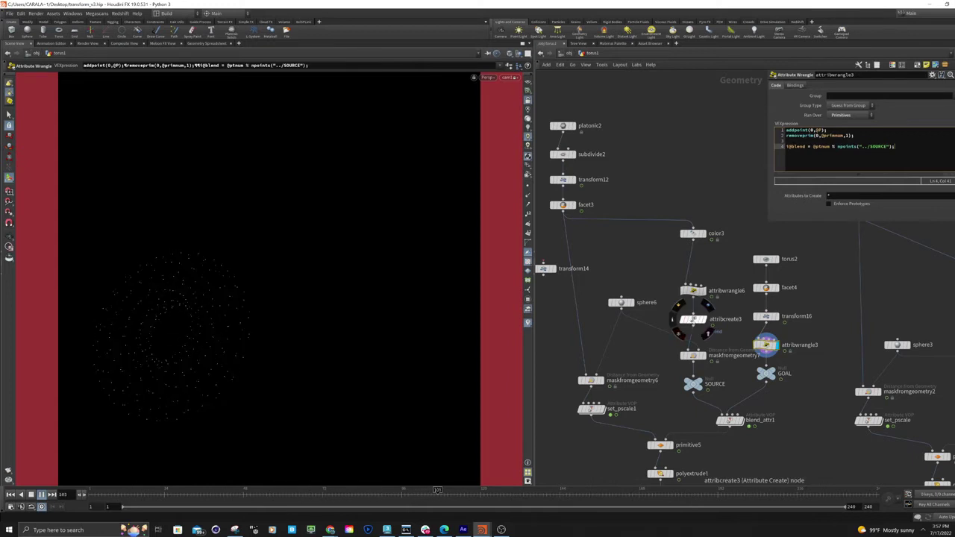
{"action": "left_click", "coordinate": [692, 319]}
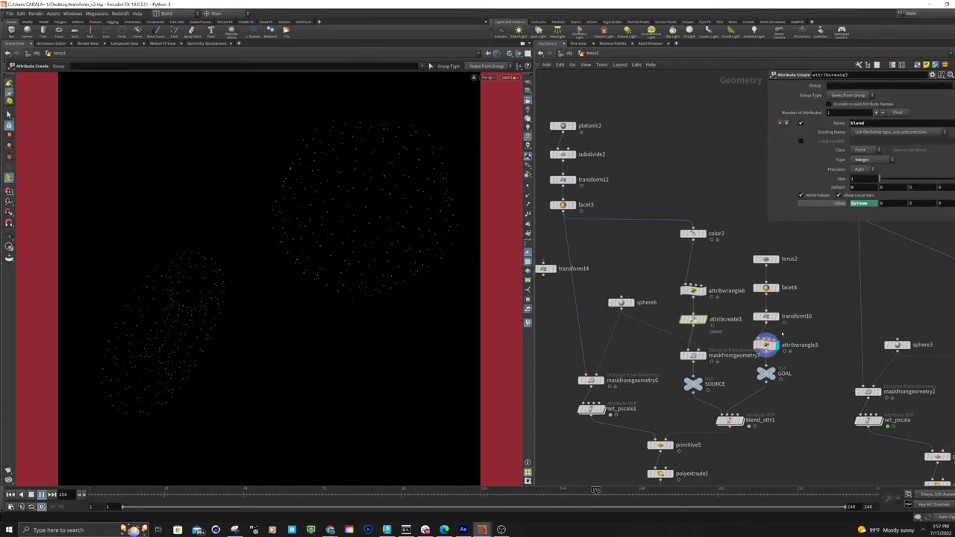
{"action": "left_click", "coordinate": [766, 345]}
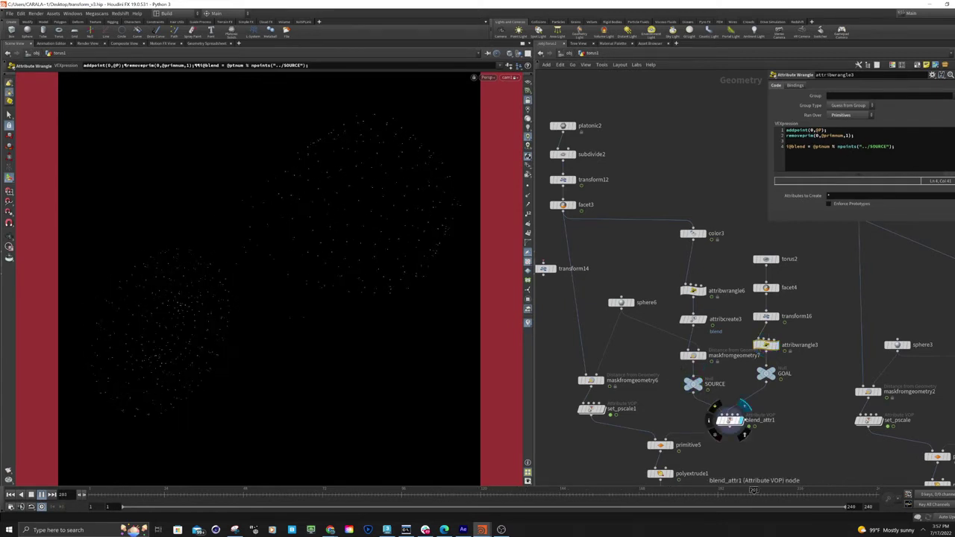
Review the blend_attr1 parameters and open its VEX network at the import point nodes.
{"action": "left_click", "coordinate": [729, 420]}
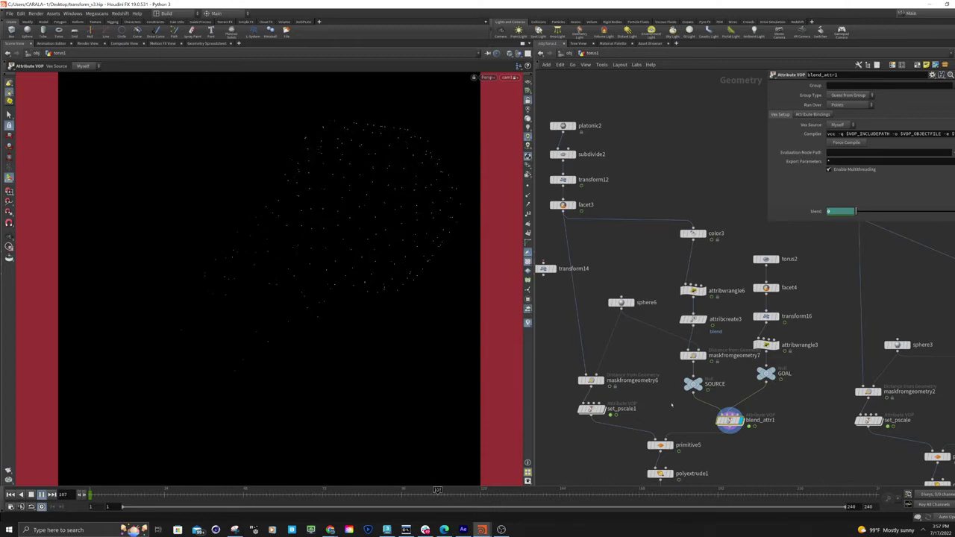
{"action": "left_click", "coordinate": [710, 422]}
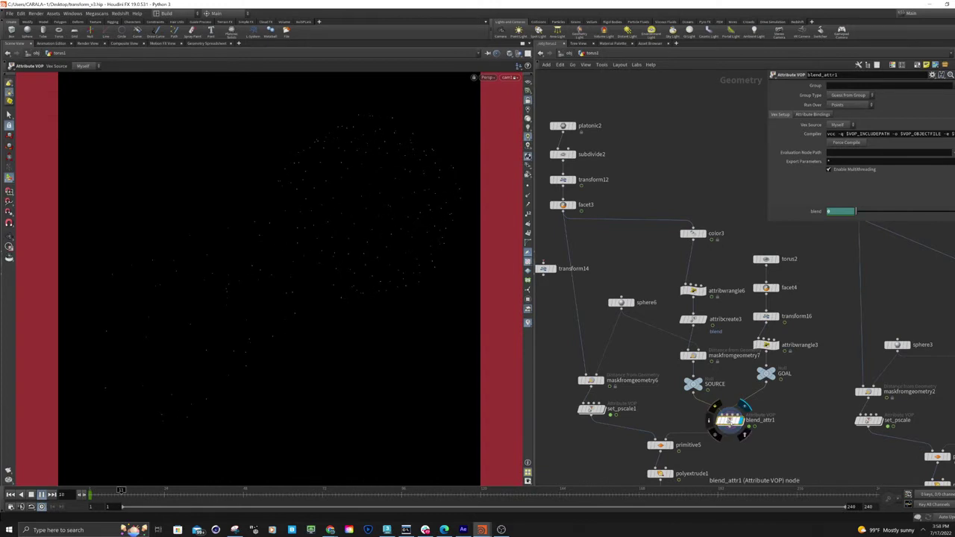
{"action": "double_click", "coordinate": [729, 419]}
{"action": "left_click_drag", "start_coordinate": [568, 382], "coordinate": [692, 352]}
{"action": "middle_click_drag", "start_coordinate": [714, 311], "coordinate": [627, 400]}
{"action": "scroll", "coordinate": [678, 299], "scroll_direction": "up", "scroll_amount": 5}
Move importpoint1 up, away from importpoint2 and the mask wire, after selecting both import nodes for review.
{"action": "left_click", "coordinate": [709, 270]}
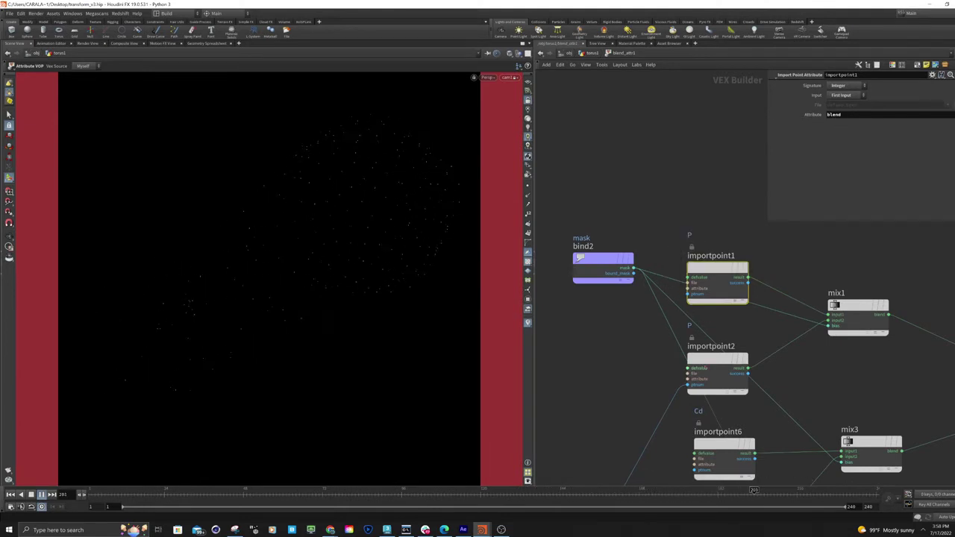
{"action": "left_click", "coordinate": [707, 358]}
{"action": "left_click_drag", "start_coordinate": [716, 270], "coordinate": [712, 218]}
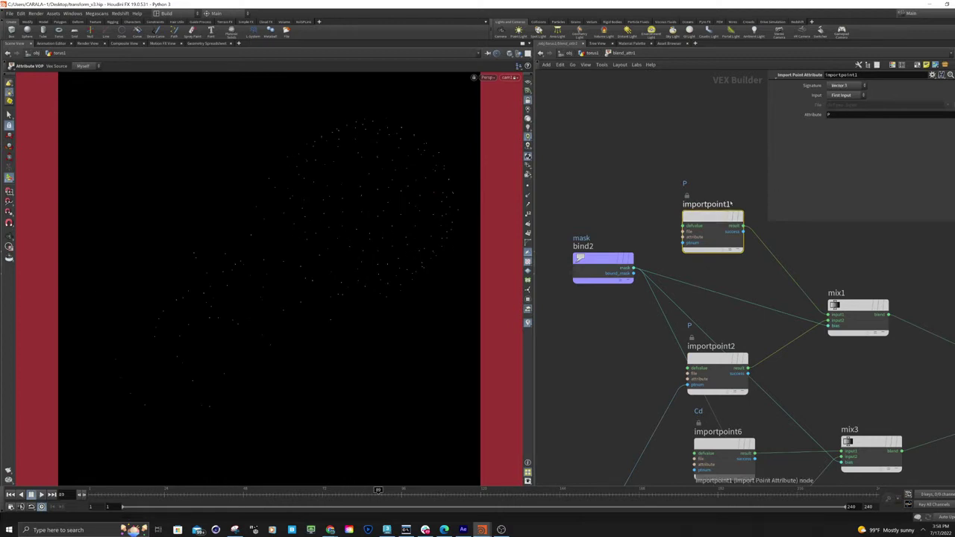
{"action": "mouse_move", "coordinate": [709, 216]}
{"action": "left_click_drag", "start_coordinate": [709, 216], "coordinate": [705, 216]}
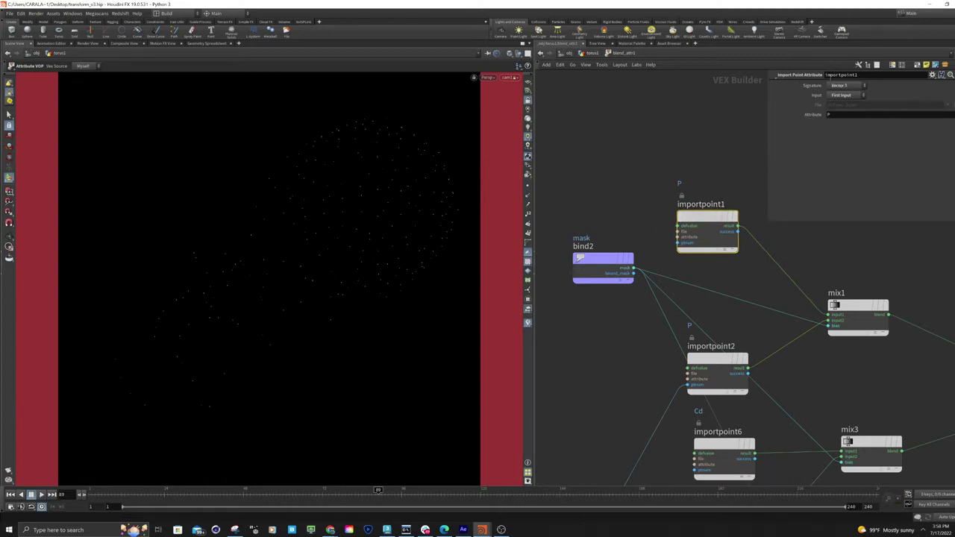
Check the input settings of importpoint2 and importpoint1, and nudge the mix1 node slightly upward.
{"action": "left_click", "coordinate": [716, 361]}
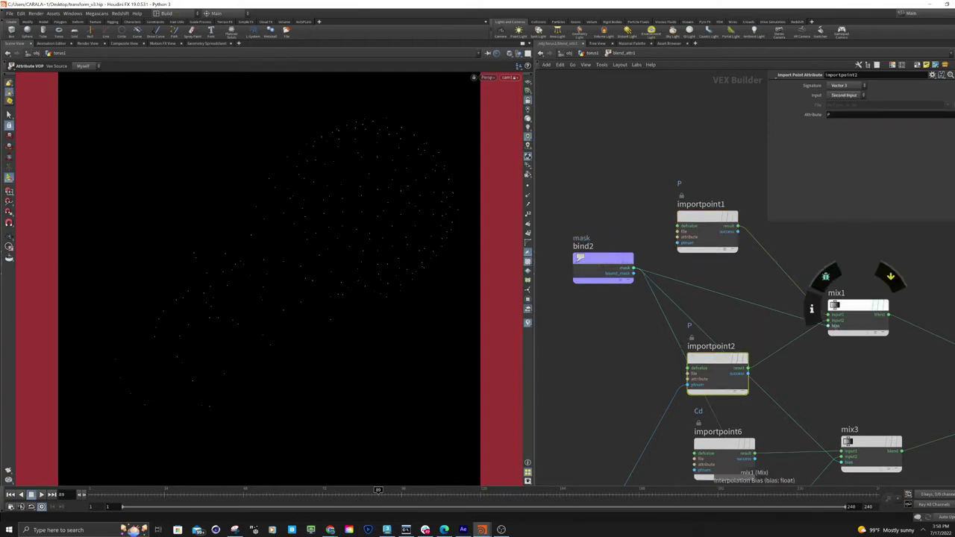
{"action": "left_click_drag", "start_coordinate": [857, 306], "coordinate": [858, 297]}
{"action": "left_click", "coordinate": [704, 217]}
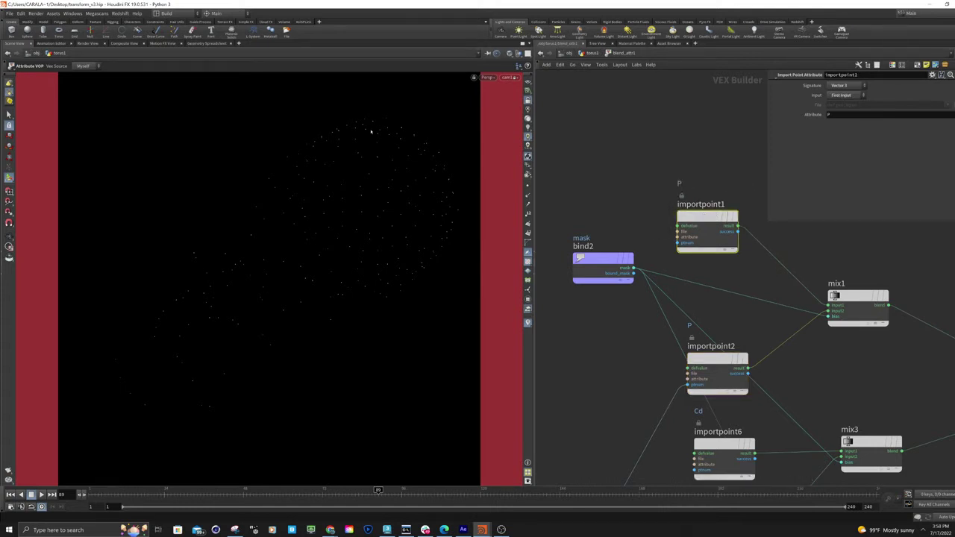
Review the input and attribute settings of importpoint2 and of importpoint3, which feeds its point number.
{"action": "left_click", "coordinate": [716, 365]}
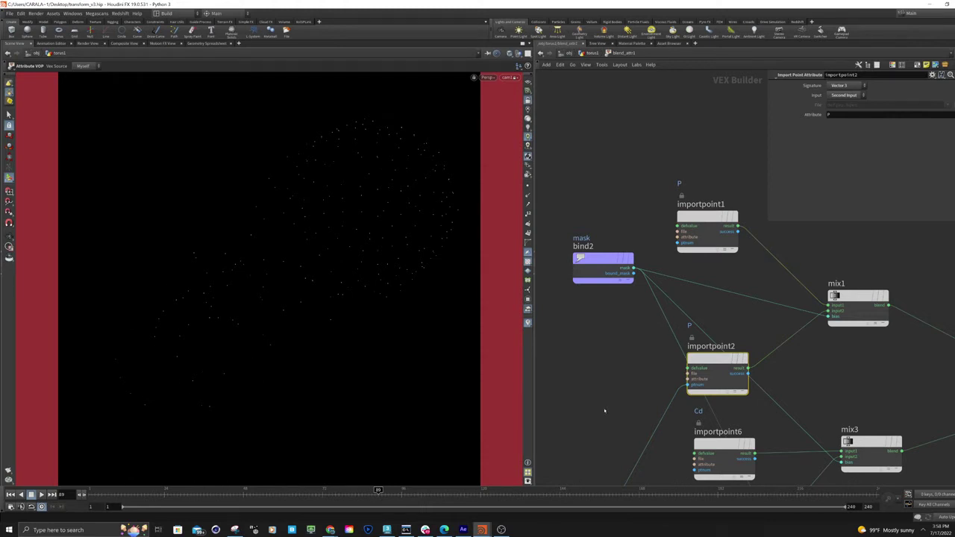
{"action": "middle_click_drag", "start_coordinate": [605, 410], "coordinate": [735, 283]}
{"action": "scroll", "coordinate": [735, 283], "scroll_direction": "down", "scroll_amount": 2}
{"action": "left_click", "coordinate": [692, 401]}
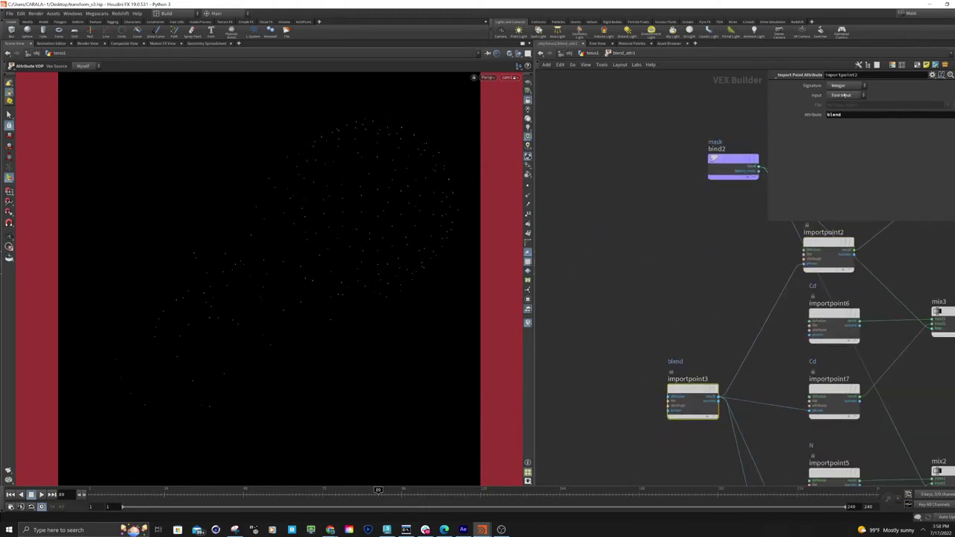
{"action": "middle_click_drag", "start_coordinate": [739, 277], "coordinate": [599, 335]}
{"action": "left_click", "coordinate": [698, 314]}
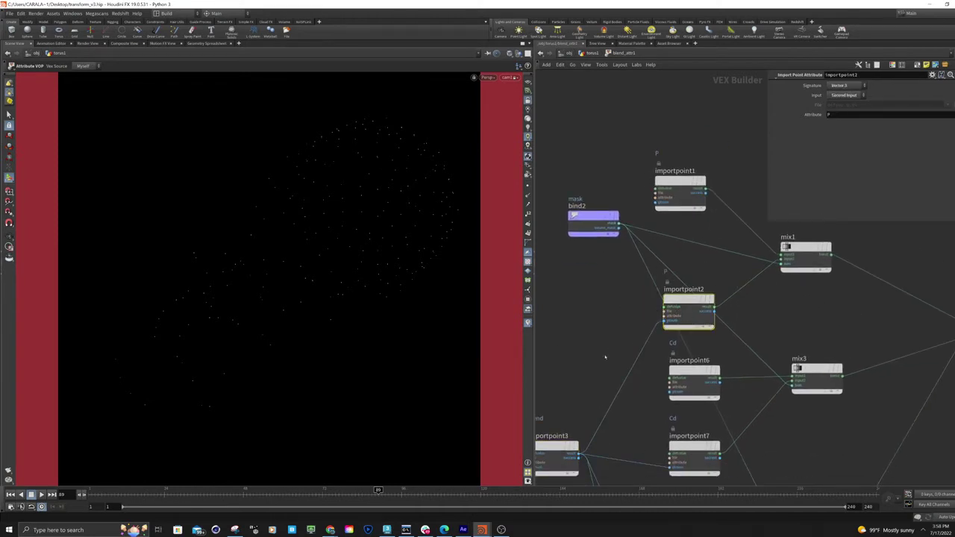
Inspect the mix1 node and the bind2 mask that drives its bias, and how mix1 feeds the geometry output.
{"action": "left_click", "coordinate": [789, 257]}
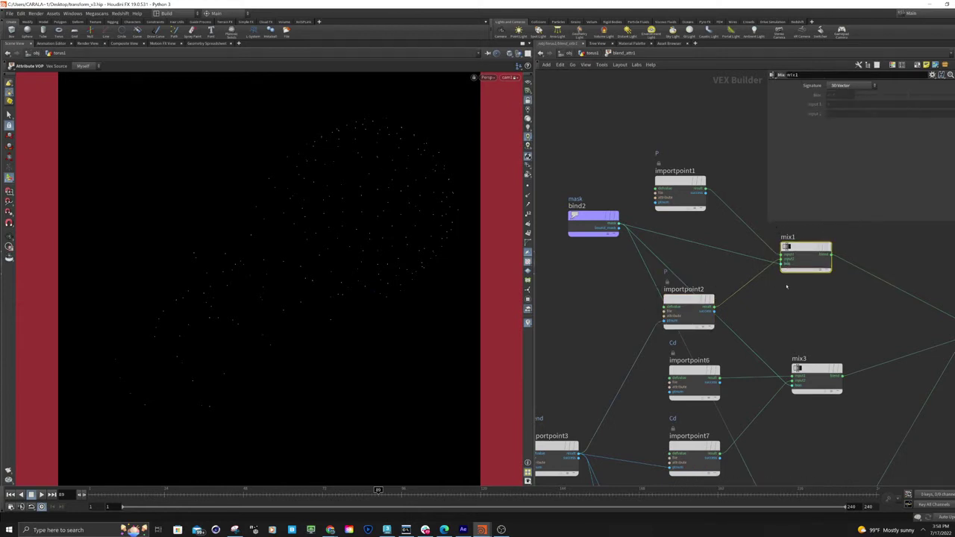
{"action": "left_click", "coordinate": [593, 220]}
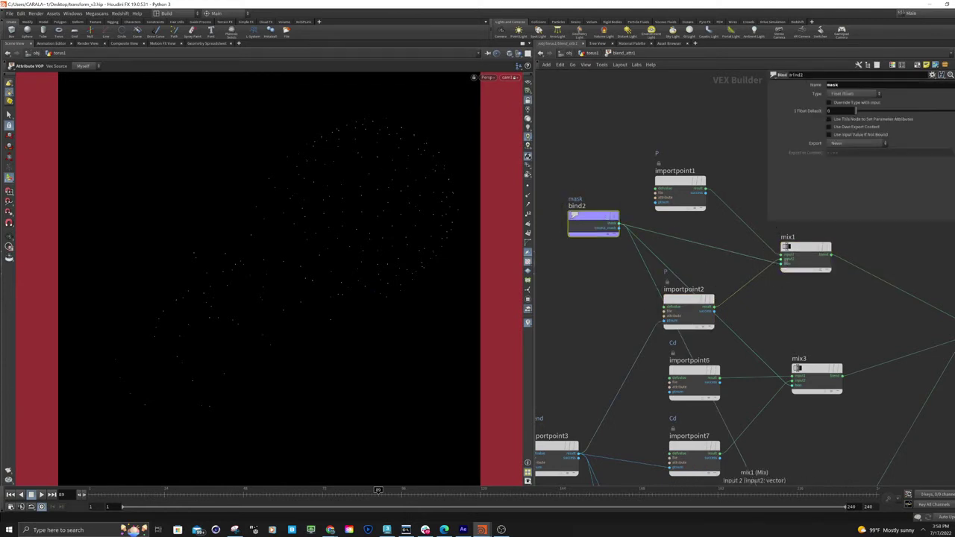
{"action": "left_click", "coordinate": [795, 257]}
{"action": "middle_click_drag", "start_coordinate": [833, 309], "coordinate": [816, 279]}
{"action": "scroll", "coordinate": [810, 311], "scroll_direction": "down", "scroll_amount": 2}
{"action": "scroll", "coordinate": [786, 318], "scroll_direction": "up", "scroll_amount": 1}
{"action": "scroll", "coordinate": [715, 414], "scroll_direction": "down", "scroll_amount": 2}
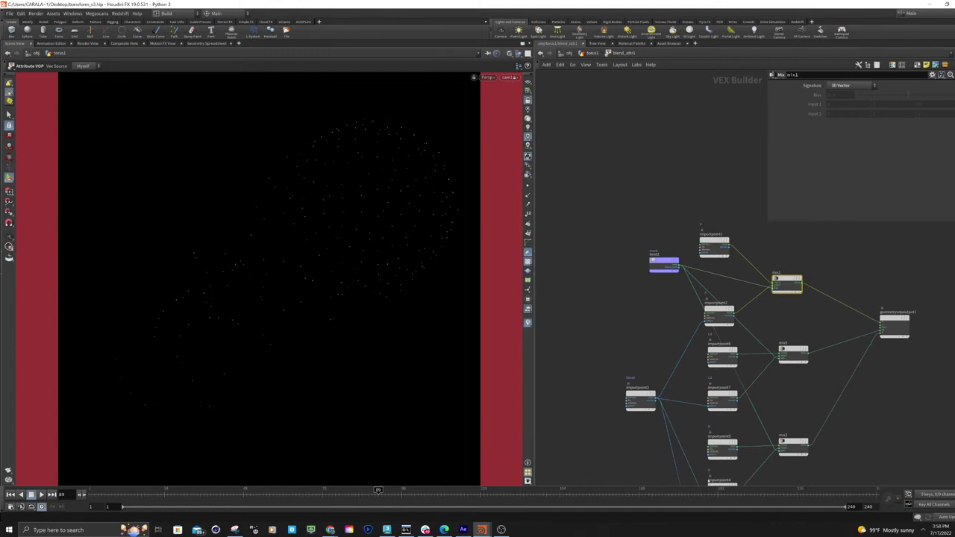
Move importpoint7 and the nodes beneath it down, and raise importpoint3 level with importpoint2.
{"action": "key", "text": "l"}
{"action": "left_click_drag", "start_coordinate": [700, 331], "coordinate": [809, 472]}
{"action": "left_click_drag", "start_coordinate": [712, 357], "coordinate": [716, 425]}
{"action": "scroll", "coordinate": [708, 333], "scroll_direction": "up", "scroll_amount": 5}
{"action": "left_click_drag", "start_coordinate": [604, 349], "coordinate": [594, 249]}
{"action": "scroll", "coordinate": [684, 416], "scroll_direction": "down", "scroll_amount": 3}
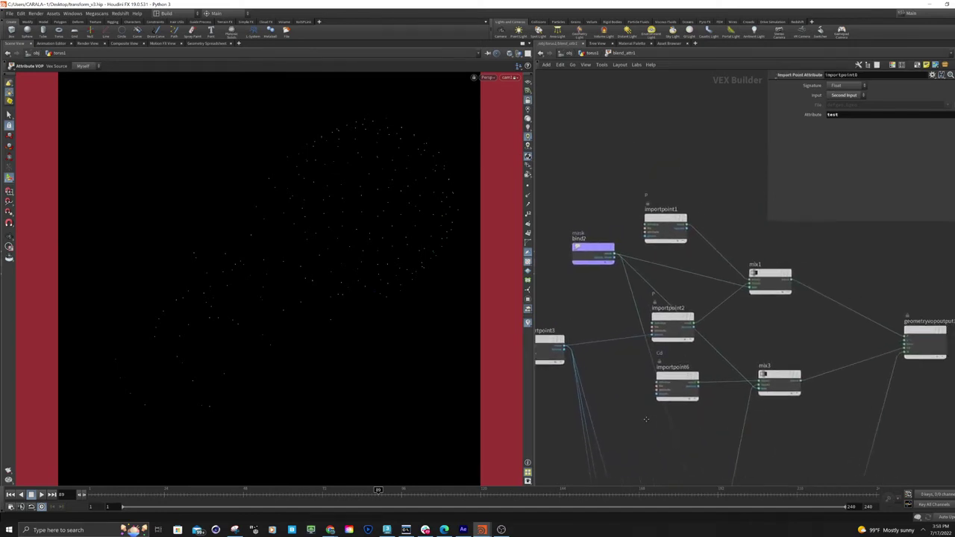
Recheck importpoint3 and importpoint2, and move importpoint7 back up directly beneath importpoint6.
{"action": "left_click", "coordinate": [573, 332]}
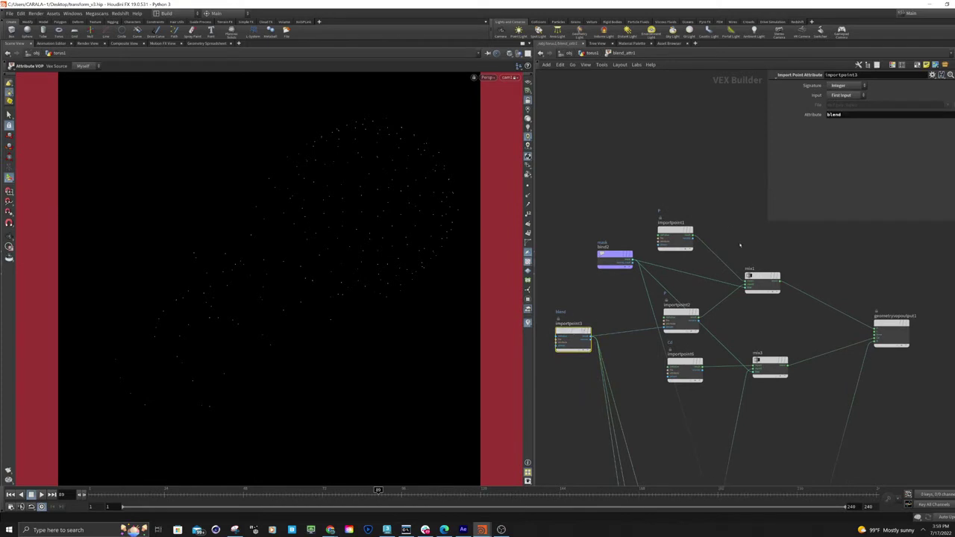
{"action": "left_click", "coordinate": [681, 316]}
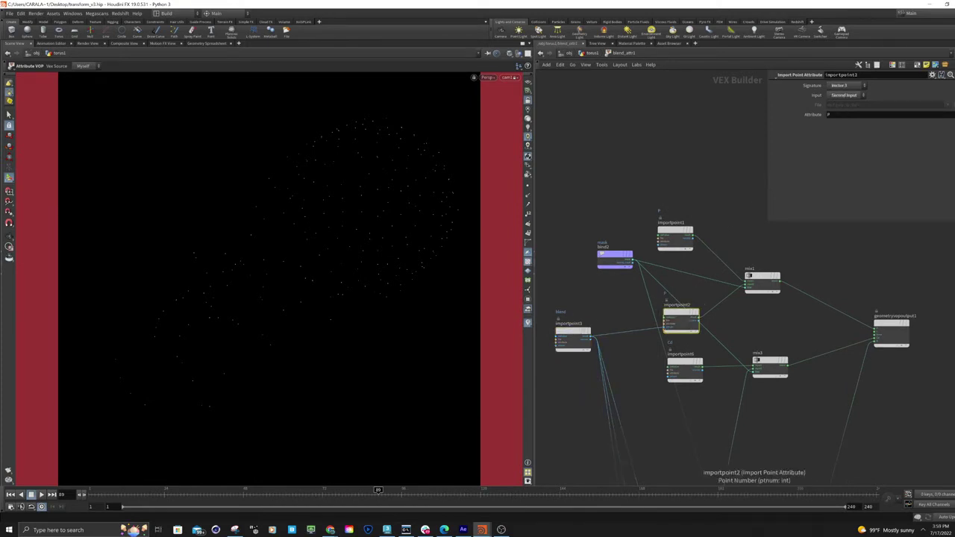
{"action": "middle_click_drag", "start_coordinate": [677, 388], "coordinate": [686, 360]}
{"action": "scroll", "coordinate": [695, 351], "scroll_direction": "down", "scroll_amount": 2}
{"action": "left_click_drag", "start_coordinate": [688, 475], "coordinate": [691, 354]}
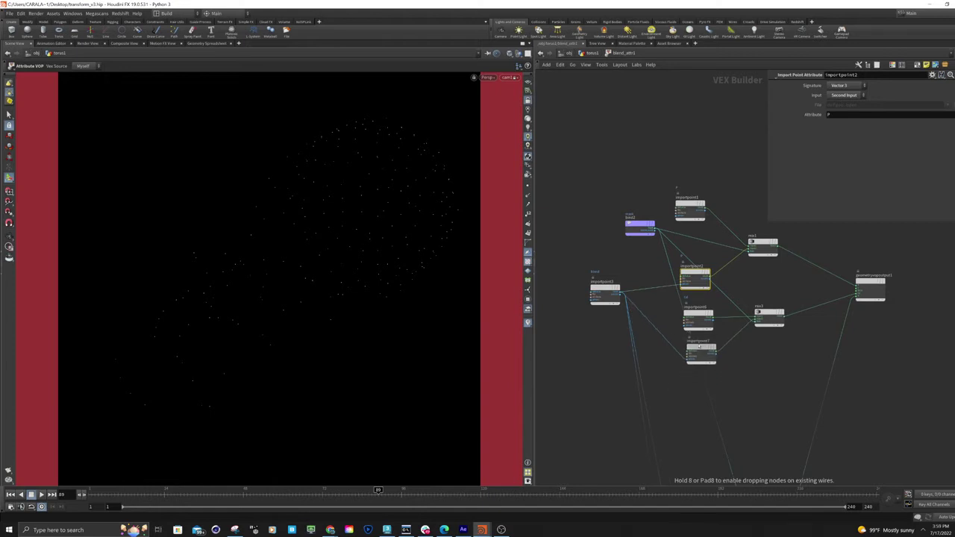
{"action": "scroll", "coordinate": [690, 328], "scroll_direction": "up", "scroll_amount": 3}
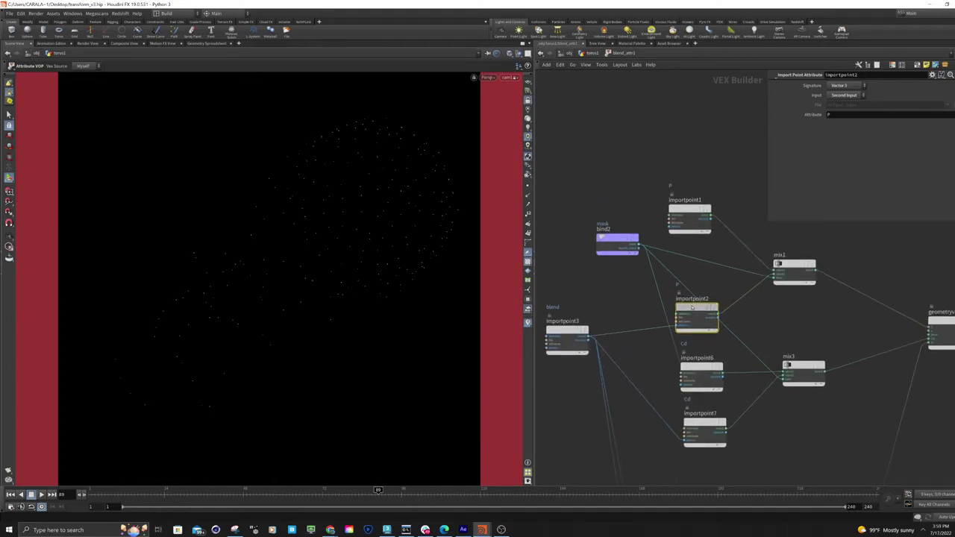
Review the bind2 mask settings and return from blend_attr1 to the torus1 geometry network.
{"action": "mouse_move", "coordinate": [692, 307]}
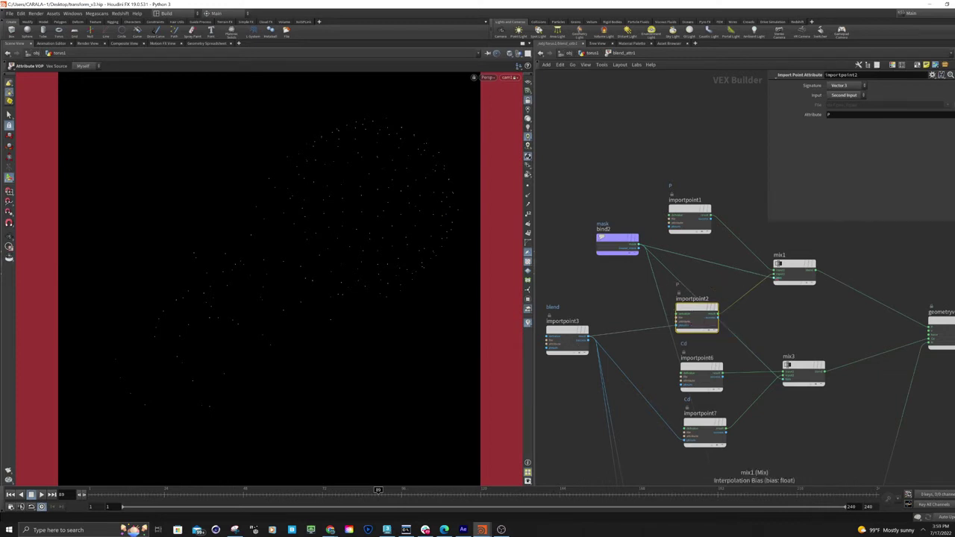
{"action": "left_click", "coordinate": [613, 239]}
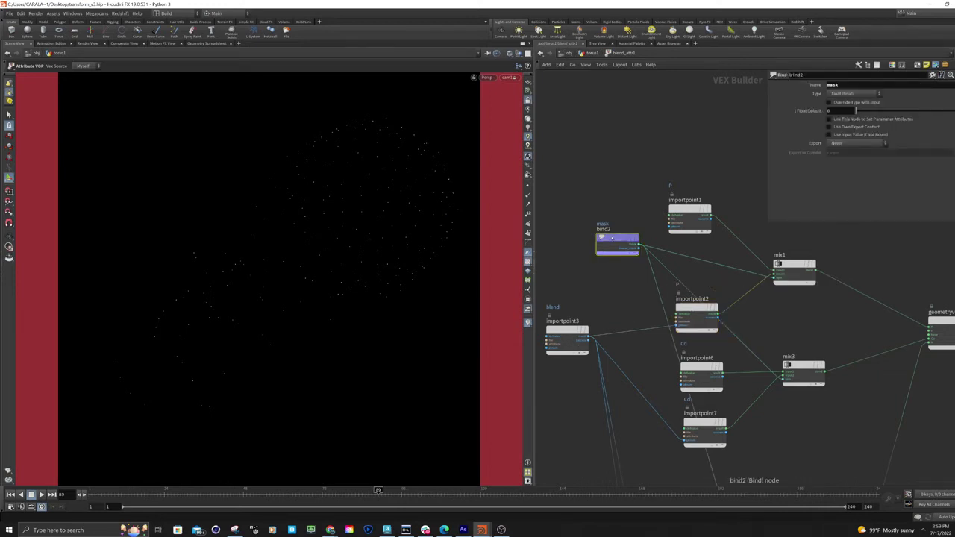
{"action": "key", "text": "u"}
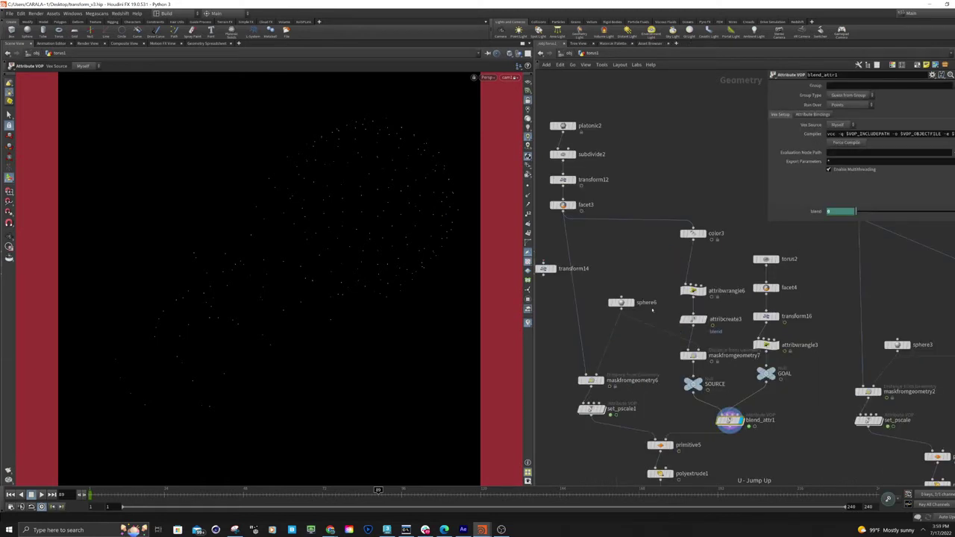
Display the maskfromgeometry7 result and play the animation to examine how the sphere mask affects the points.
{"action": "left_click", "coordinate": [693, 356]}
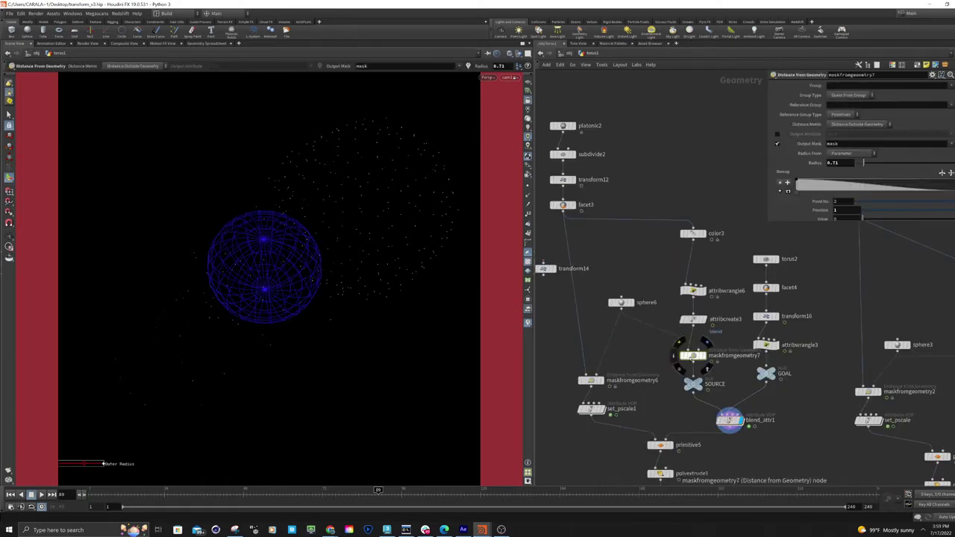
{"action": "left_click", "coordinate": [706, 342]}
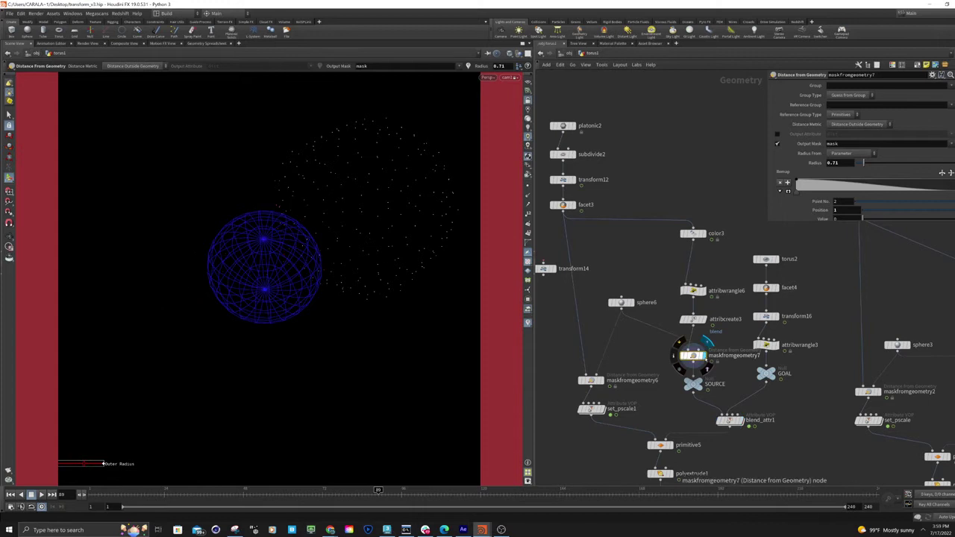
{"action": "left_click_drag", "start_coordinate": [638, 322], "coordinate": [601, 285]}
{"action": "left_click", "coordinate": [693, 355]}
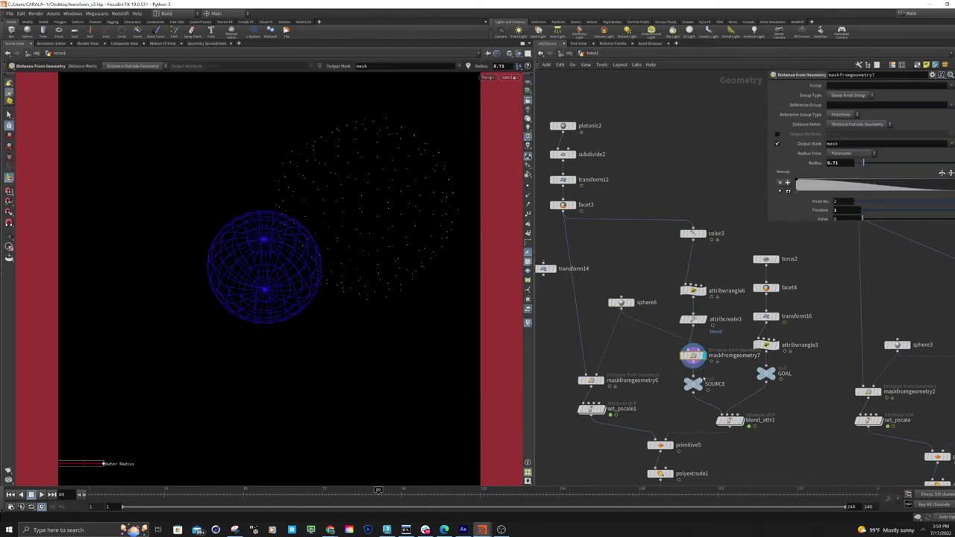
{"action": "left_click", "coordinate": [41, 495]}
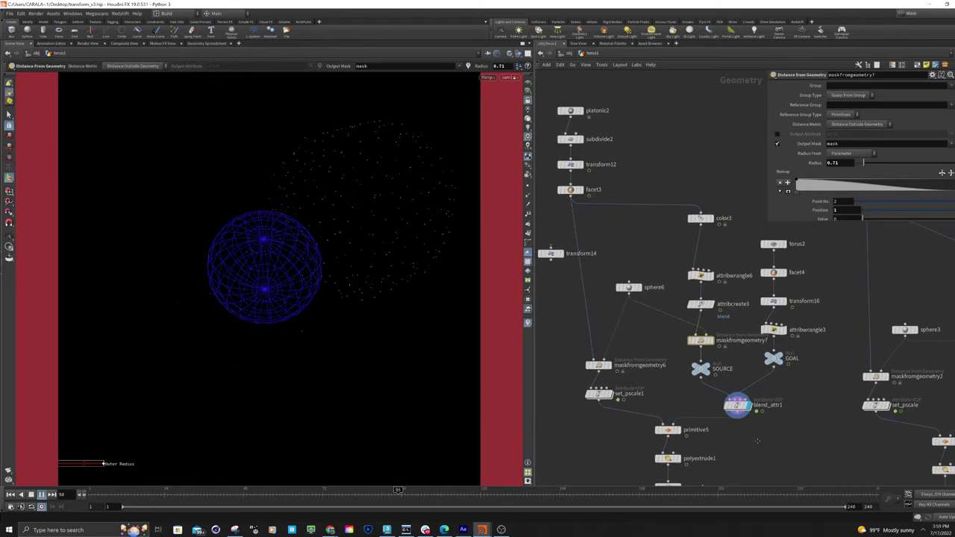
Delete the unused transform14 node beside the platonic2 branch.
{"action": "middle_click_drag", "start_coordinate": [622, 335], "coordinate": [669, 346]}
{"action": "left_click_drag", "start_coordinate": [594, 285], "coordinate": [581, 289]}
{"action": "key", "text": "Delete"}
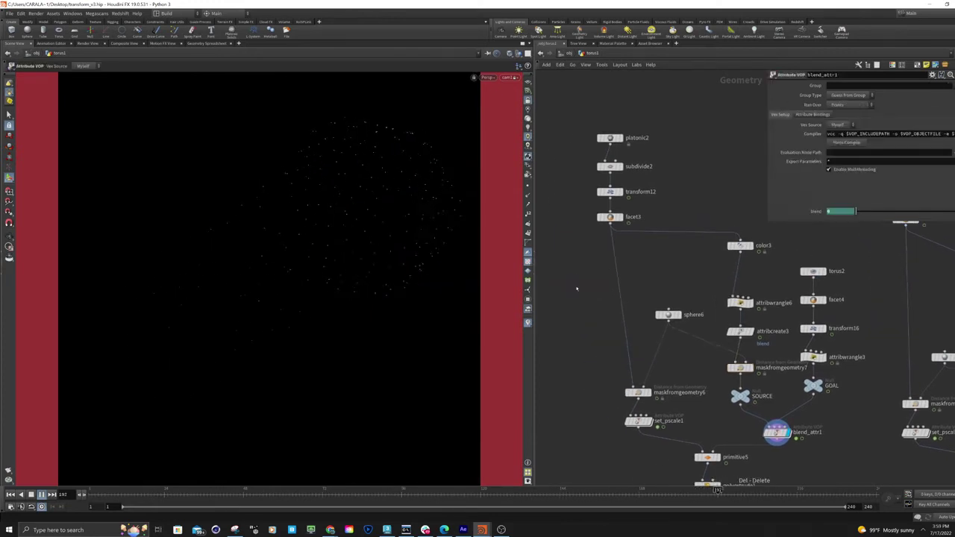
Move maskfromgeometry6 up and to the left, and shift set_pscale1 left beneath it.
{"action": "middle_click_drag", "start_coordinate": [595, 325], "coordinate": [589, 312]}
{"action": "left_click_drag", "start_coordinate": [632, 378], "coordinate": [596, 339]}
{"action": "left_click_drag", "start_coordinate": [632, 407], "coordinate": [608, 408]}
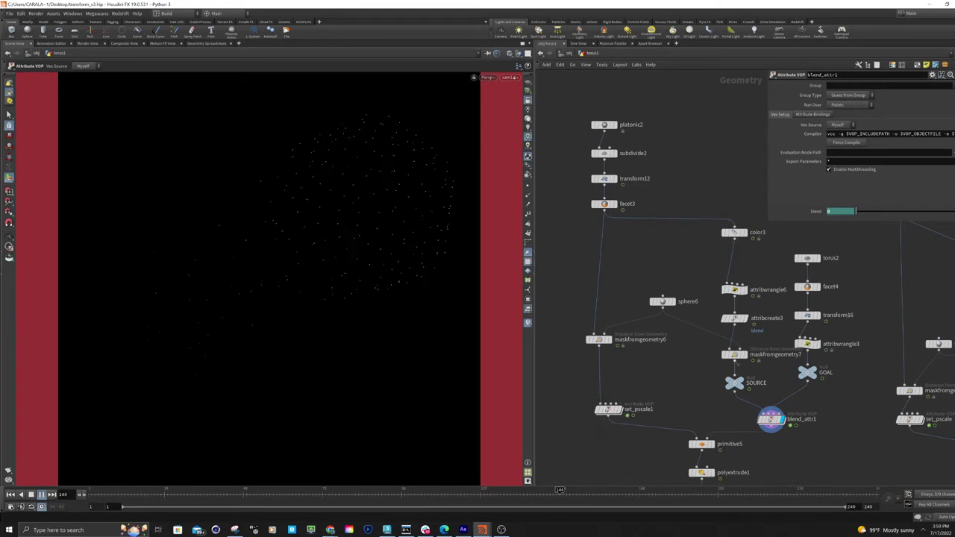
Display maskfromgeometry6 to examine its mask on the icosahedron, and switch the display to set_pscale1.
{"action": "left_click", "coordinate": [600, 339]}
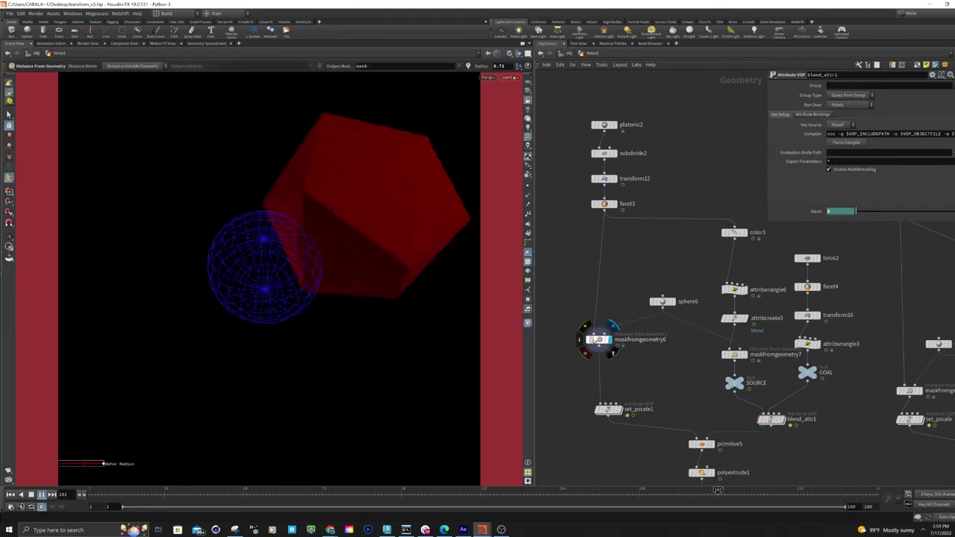
{"action": "left_click", "coordinate": [599, 340]}
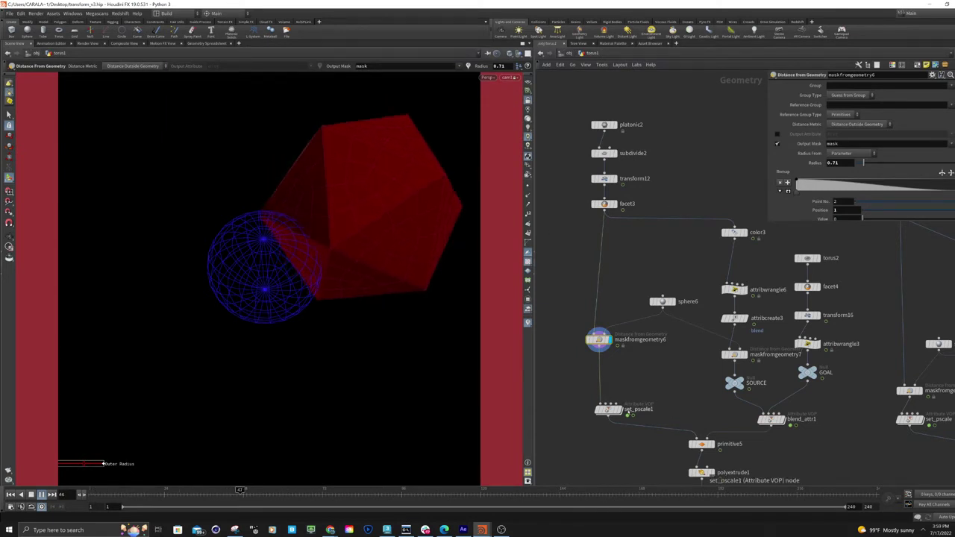
{"action": "left_click", "coordinate": [621, 397]}
{"action": "left_click", "coordinate": [608, 409]}
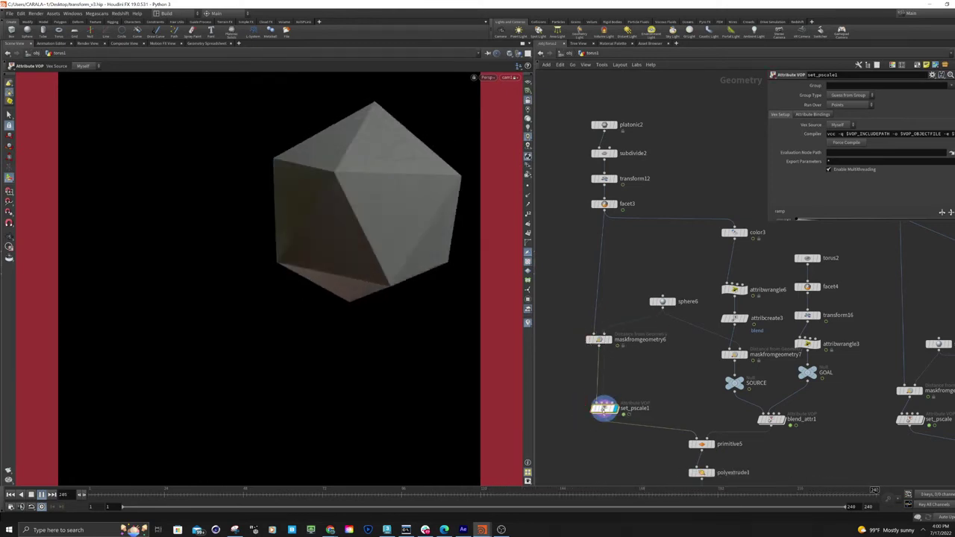
Open set_pscale1's VEX network, review its mask and ramp nodes, and space out bind2, bind1 and geometryvopoutput1 around ramp1.
{"action": "double_click", "coordinate": [604, 408]}
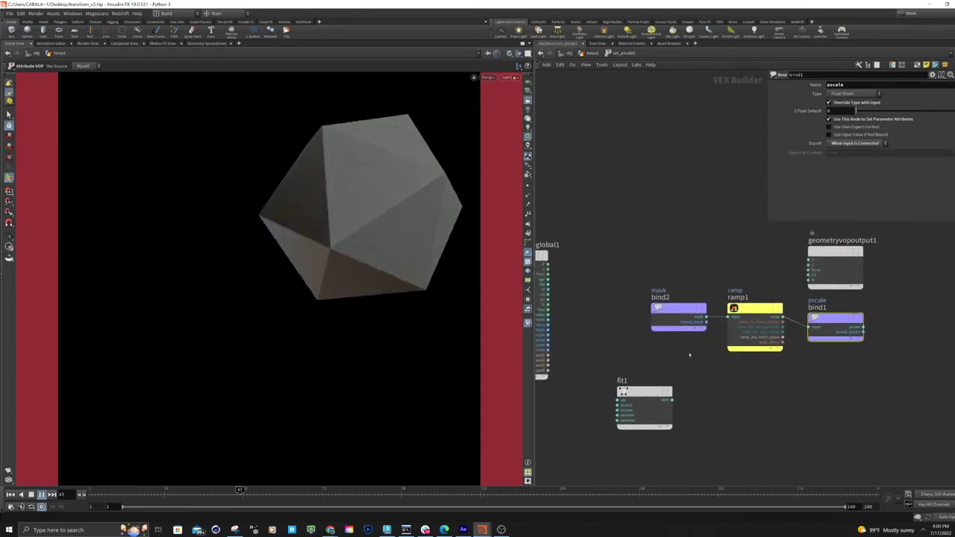
{"action": "left_click", "coordinate": [663, 307]}
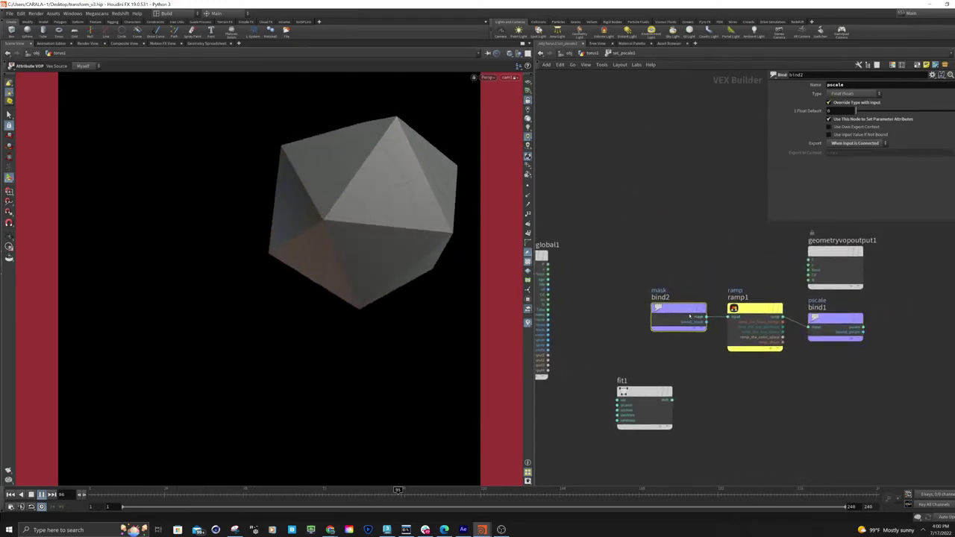
{"action": "left_click_drag", "start_coordinate": [683, 311], "coordinate": [663, 310]}
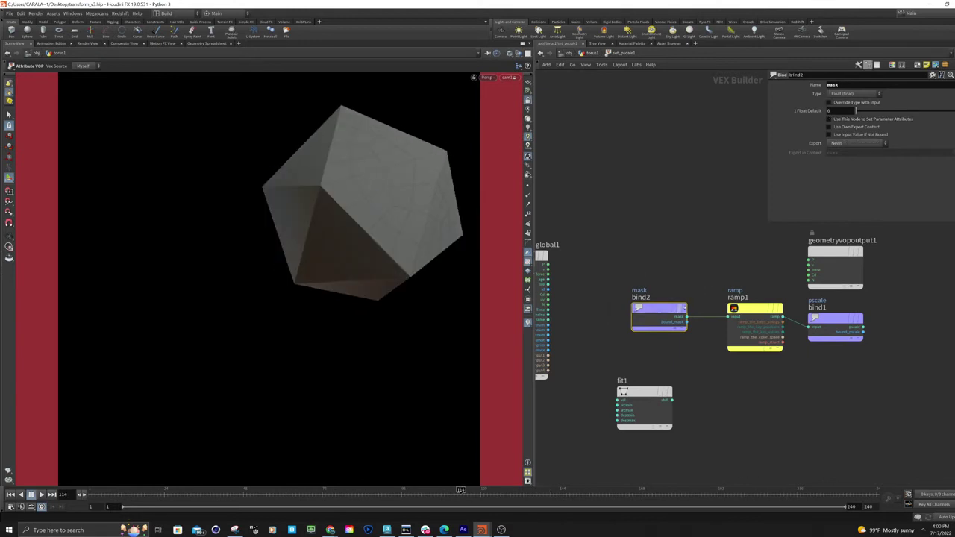
{"action": "left_click", "coordinate": [755, 309]}
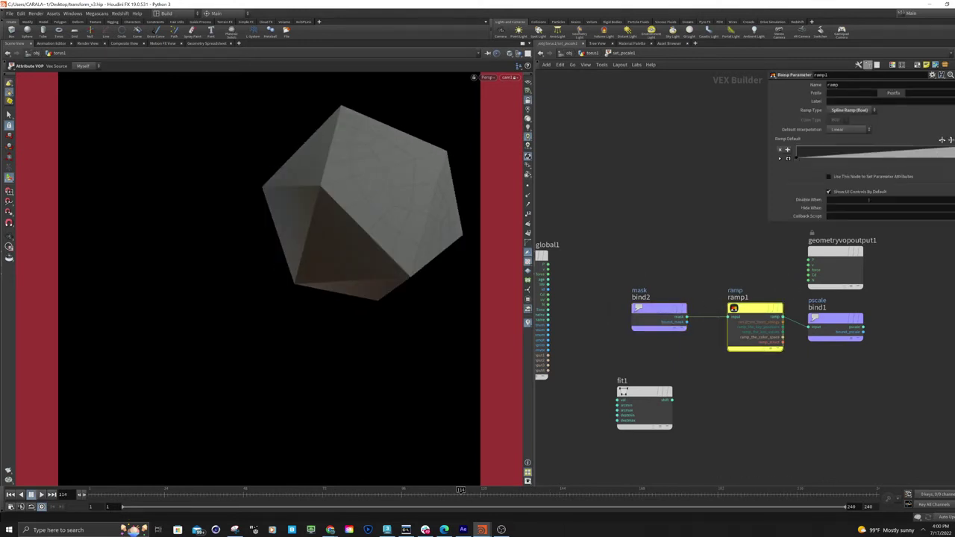
{"action": "left_click_drag", "start_coordinate": [834, 255], "coordinate": [834, 231]}
{"action": "left_click_drag", "start_coordinate": [833, 317], "coordinate": [839, 307]}
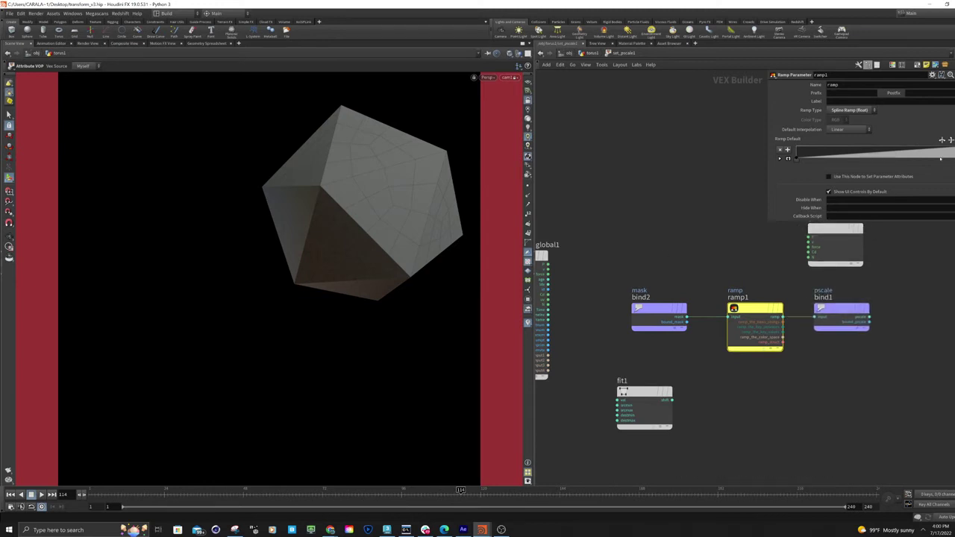
Compare the pscale settings of bind1 with the ramp1 parameters, and return to the torus1 geometry network.
{"action": "left_click", "coordinate": [839, 308]}
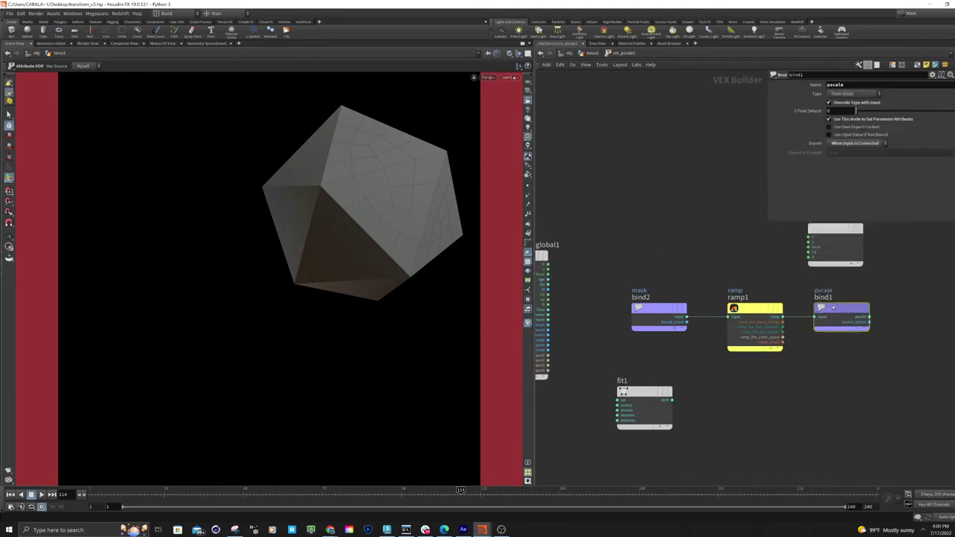
{"action": "left_click", "coordinate": [755, 307]}
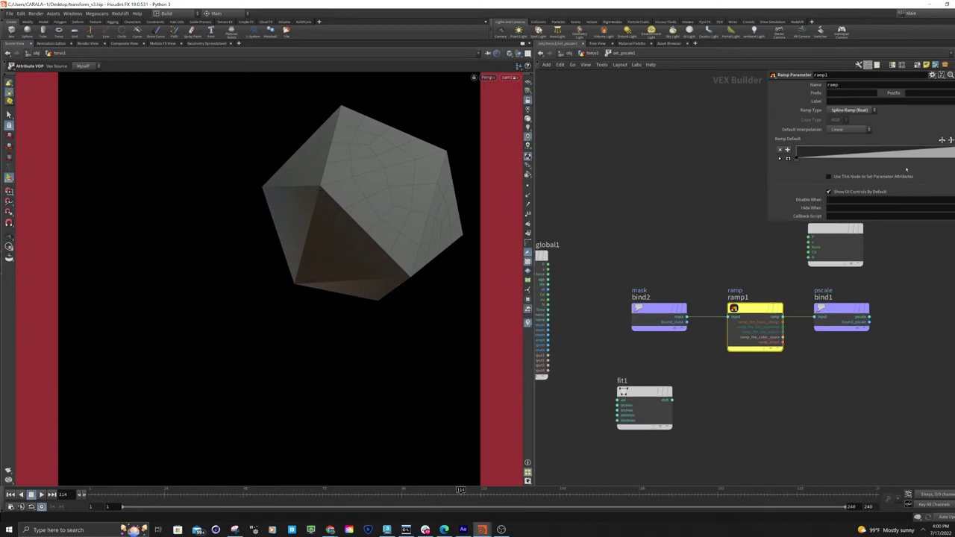
{"action": "left_click", "coordinate": [838, 310]}
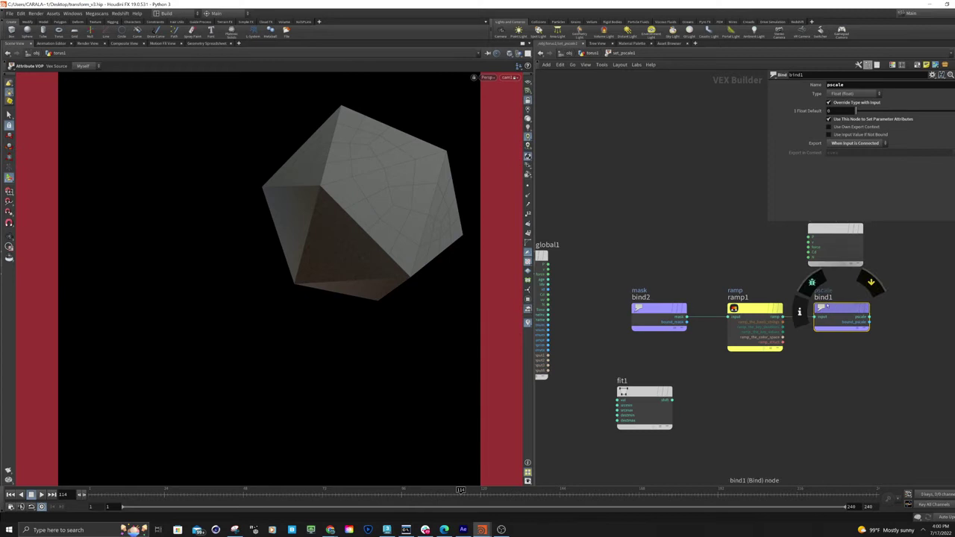
{"action": "key", "text": "u"}
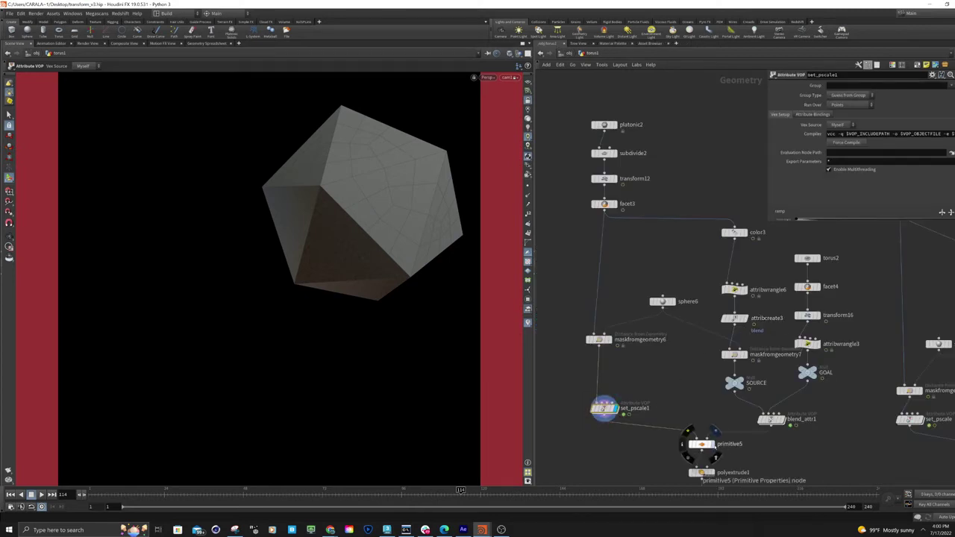
{"action": "left_click", "coordinate": [700, 444]}
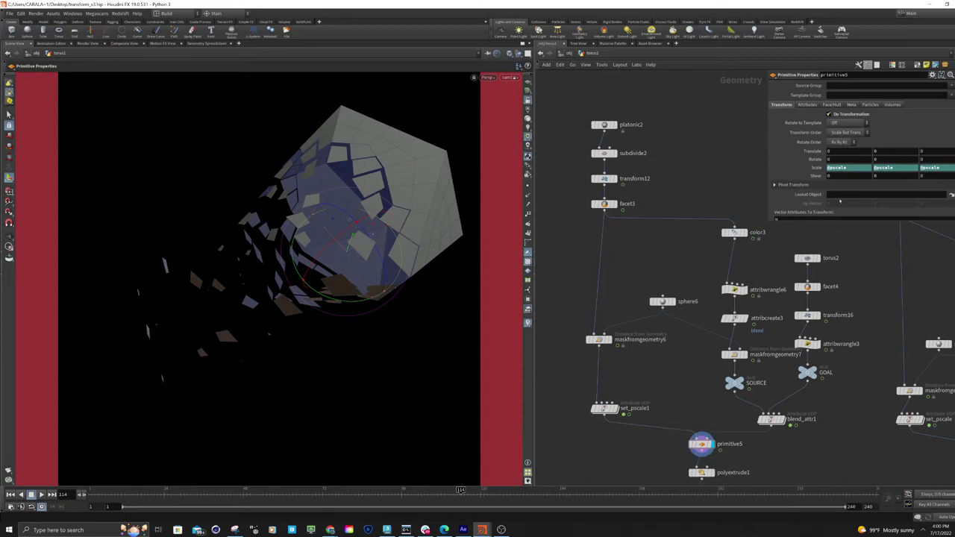
{"action": "left_click", "coordinate": [735, 289]}
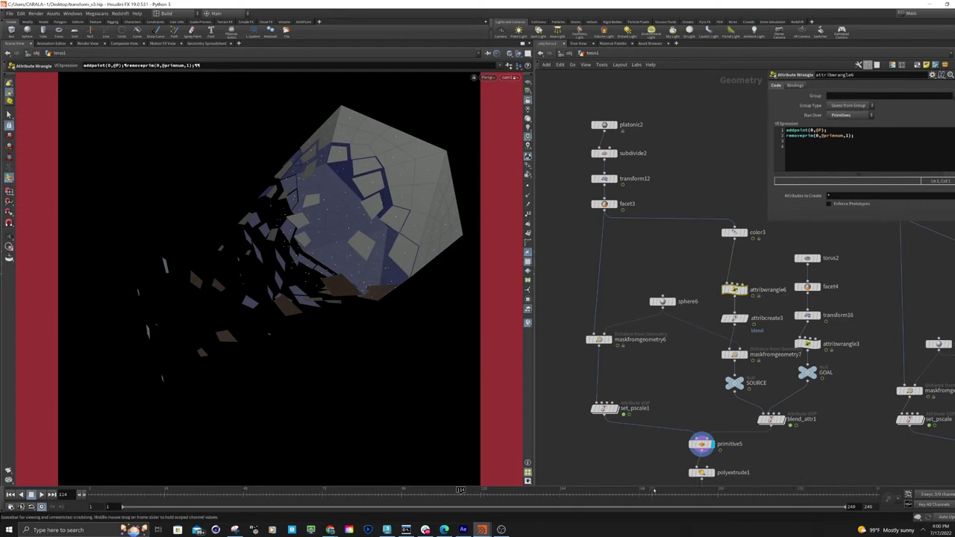
{"action": "left_click", "coordinate": [701, 444]}
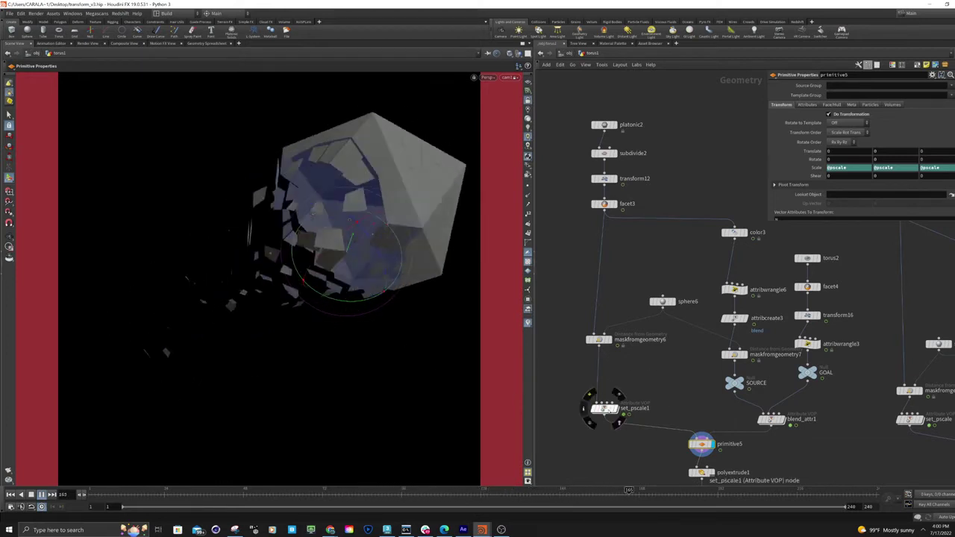
Move the second point of the set_pscale1 ramp to an earlier position so the primitives shrink sooner.
{"action": "left_click", "coordinate": [605, 407]}
{"action": "scroll", "coordinate": [869, 189], "scroll_direction": "down", "scroll_amount": 3}
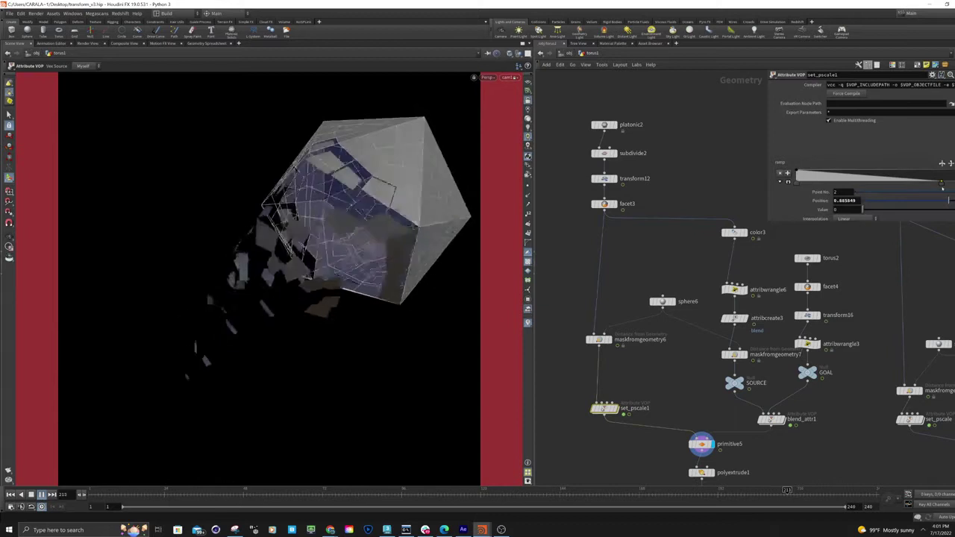
{"action": "mouse_move", "coordinate": [941, 185]}
{"action": "left_mouse_down"}
{"action": "mouse_move", "coordinate": [823, 183]}
{"action": "mouse_move", "coordinate": [951, 184]}
{"action": "mouse_move", "coordinate": [927, 184]}
{"action": "left_mouse_up"}
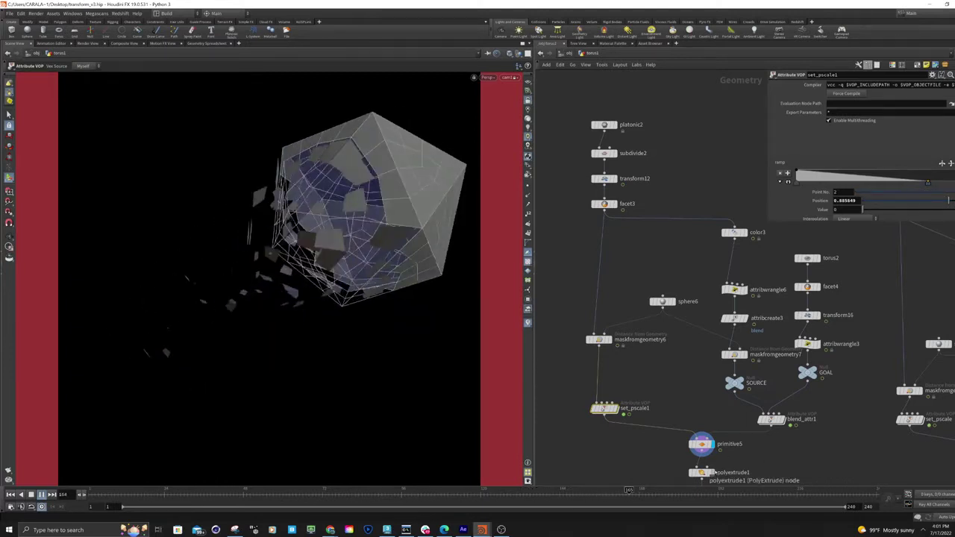
Display polyextrude1, reverse1, normal1 and trail1 in turn to review the end of the first branch, including trail1's velocity settings.
{"action": "mouse_move", "coordinate": [718, 470]}
{"action": "middle_click_drag", "start_coordinate": [701, 468], "coordinate": [701, 361]}
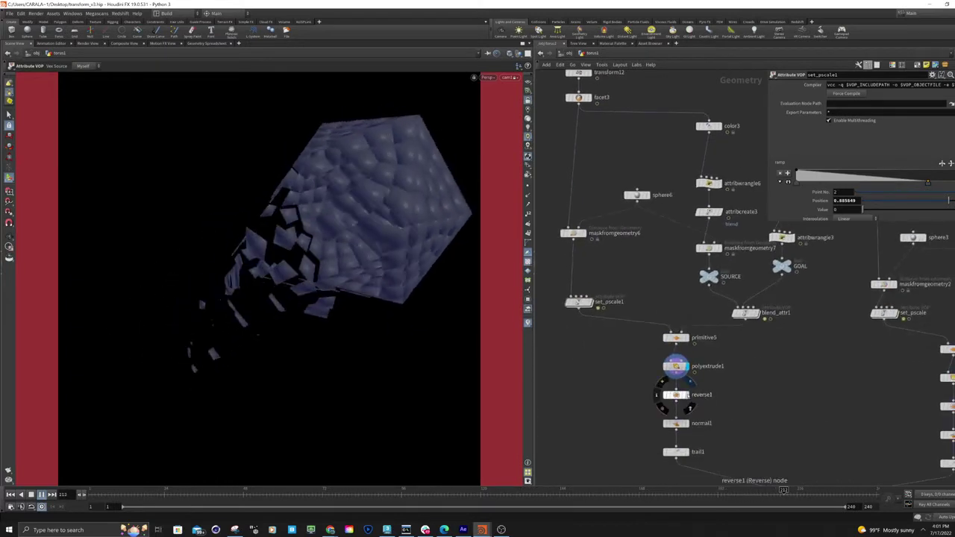
{"action": "left_click", "coordinate": [675, 395]}
{"action": "left_click", "coordinate": [675, 423]}
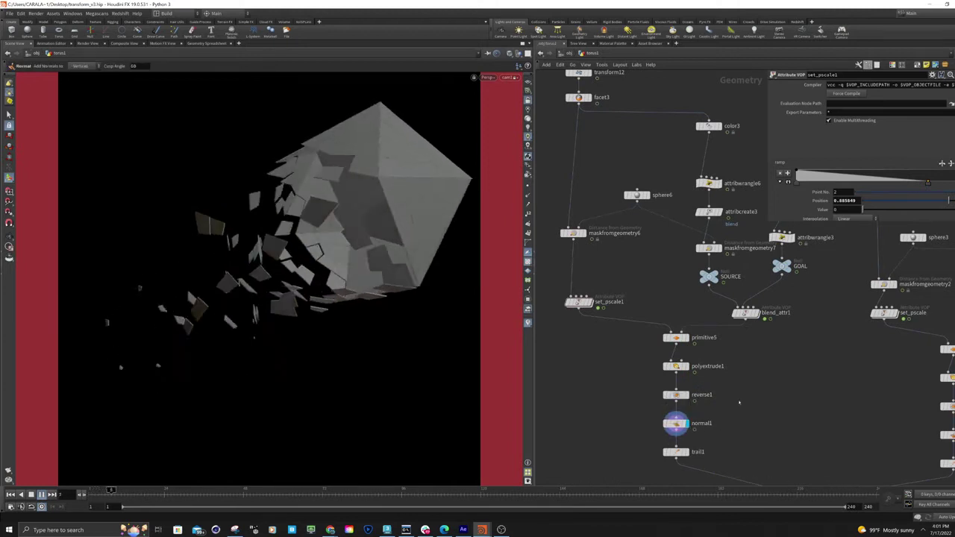
{"action": "left_click", "coordinate": [673, 451]}
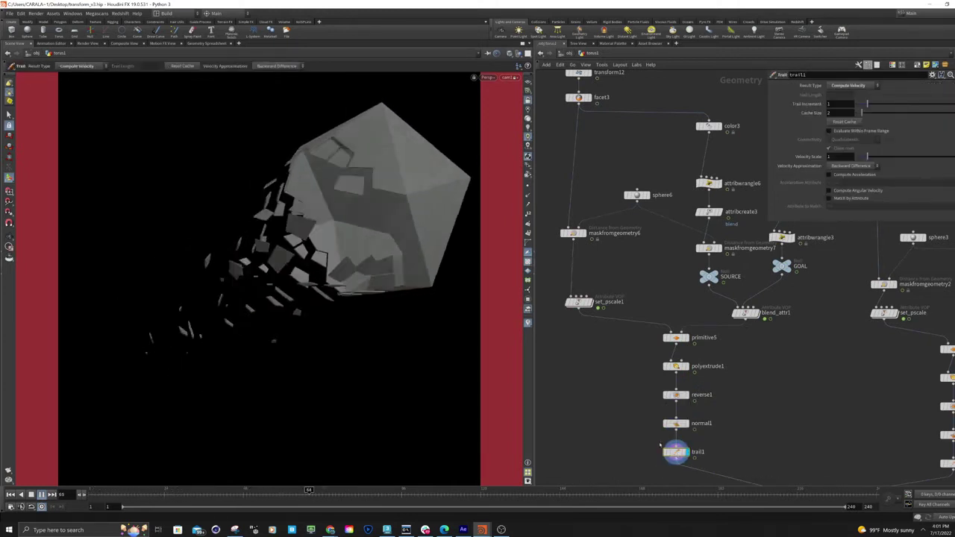
Review the whole first branch beside the second one, and display platonic2 as the first branch's source shape.
{"action": "scroll", "coordinate": [786, 418], "scroll_direction": "down", "scroll_amount": 3}
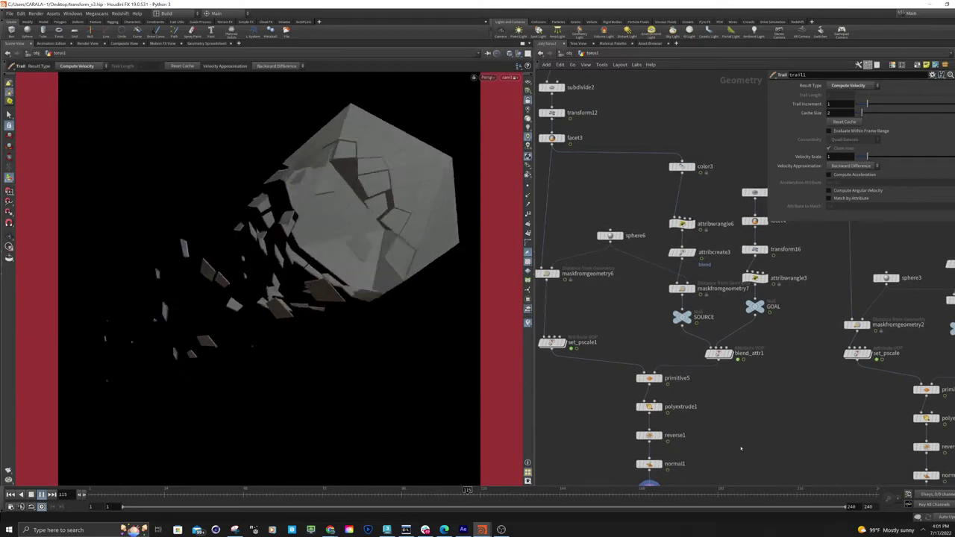
{"action": "middle_click_drag", "start_coordinate": [779, 437], "coordinate": [768, 397]}
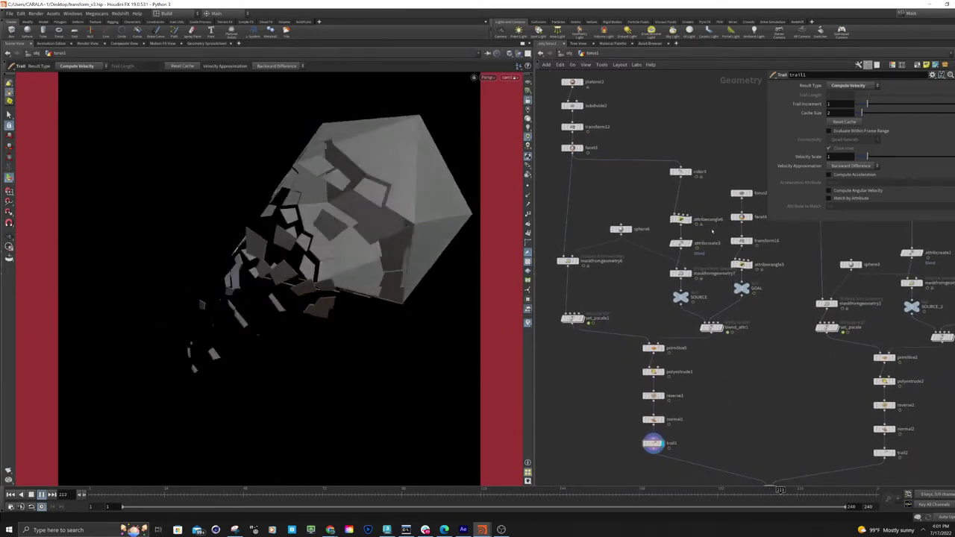
{"action": "scroll", "coordinate": [768, 362], "scroll_direction": "down", "scroll_amount": 4}
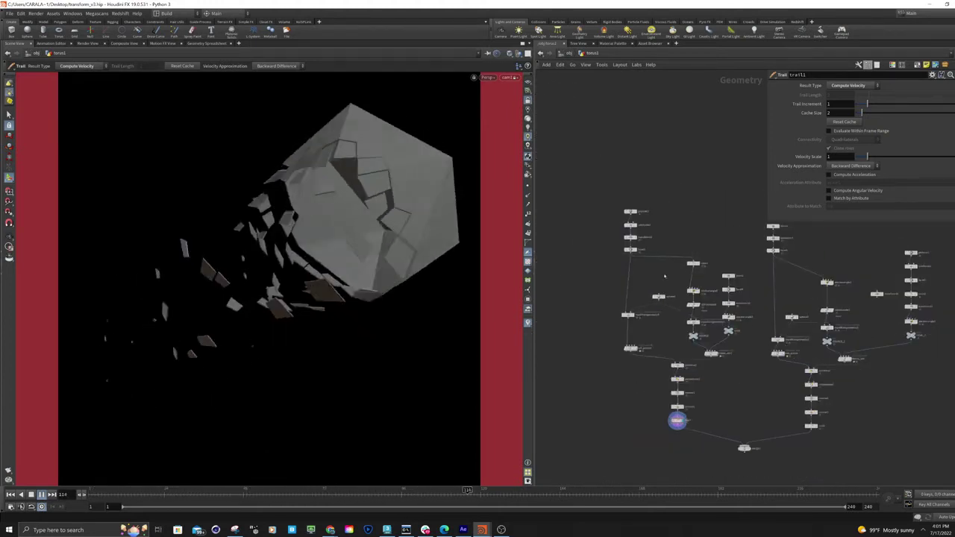
{"action": "scroll", "coordinate": [679, 228], "scroll_direction": "up", "scroll_amount": 3}
{"action": "middle_click_drag", "start_coordinate": [707, 255], "coordinate": [675, 273]}
{"action": "left_click", "coordinate": [571, 217]}
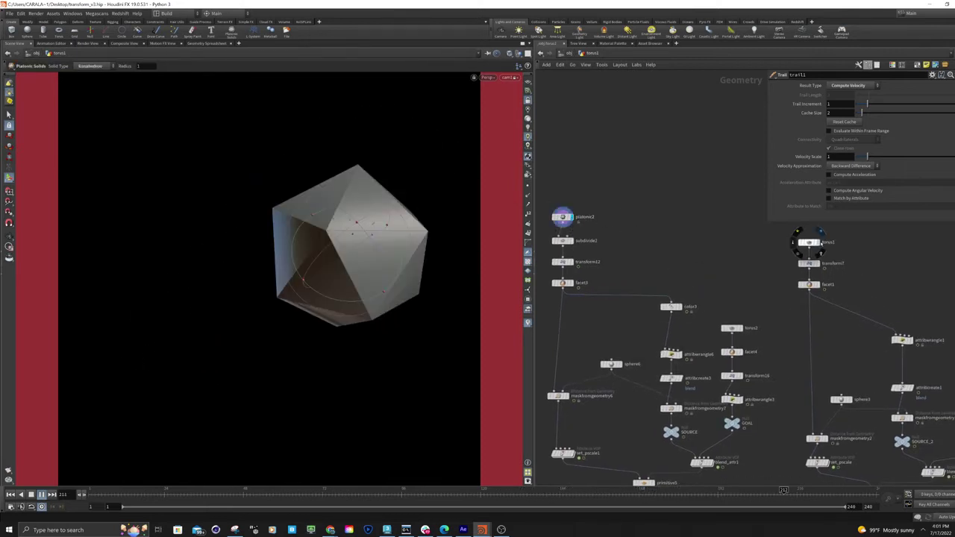
Display torus1 and transform7 in the second branch to examine the torus dimensions and the rotation expressions.
{"action": "left_click", "coordinate": [819, 243]}
{"action": "left_click", "coordinate": [810, 244]}
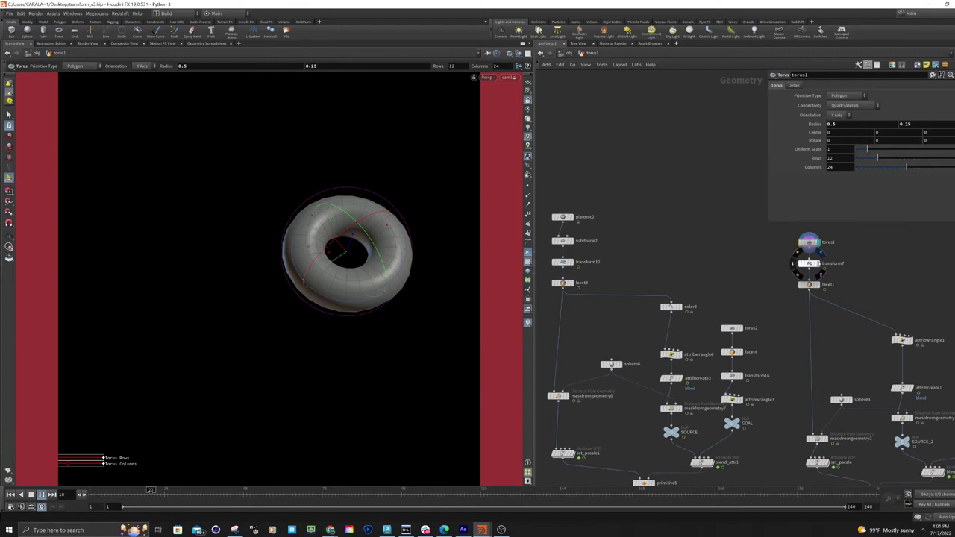
{"action": "left_click", "coordinate": [818, 264]}
{"action": "left_click", "coordinate": [808, 263]}
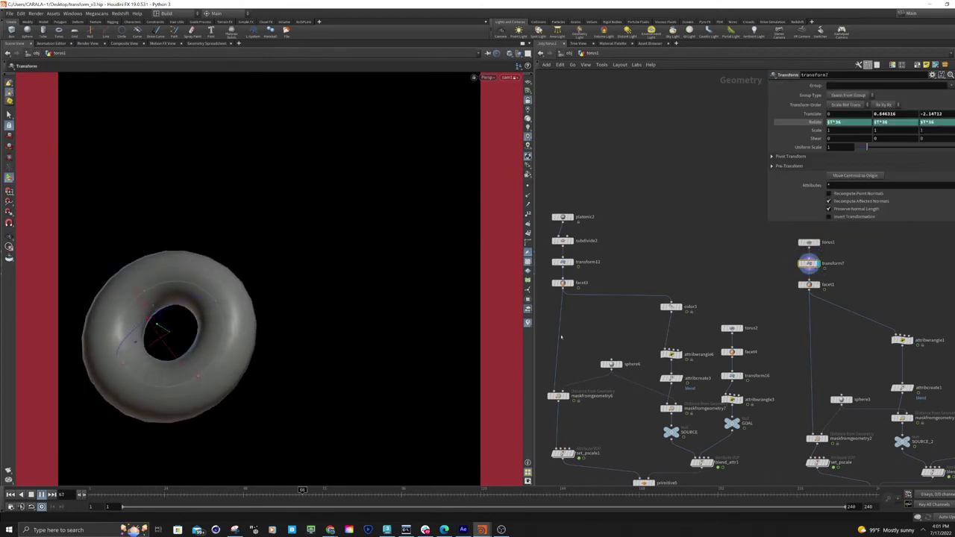
Display platonic1, the goal shape of the second branch, and review how its chain feeds blend_attr.
{"action": "middle_click_drag", "start_coordinate": [850, 366], "coordinate": [739, 355]}
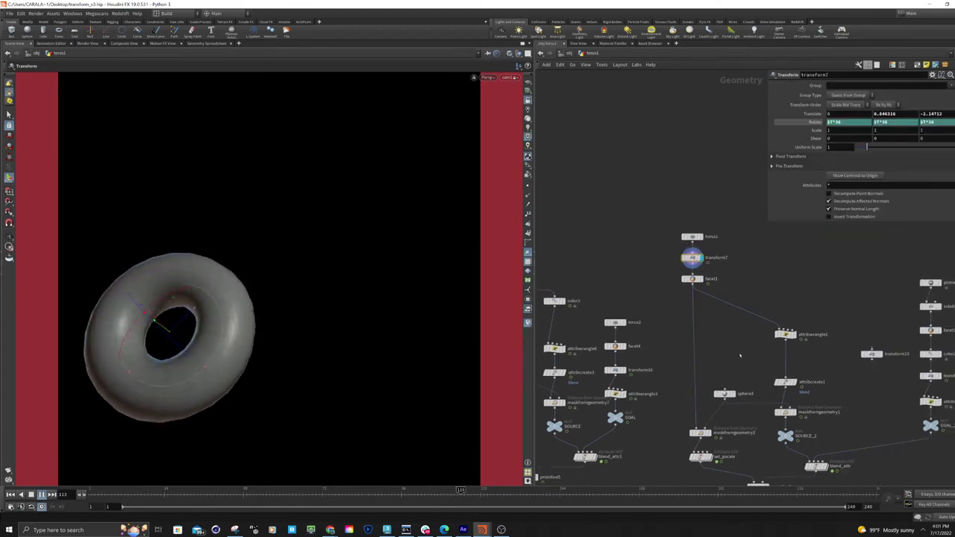
{"action": "middle_click_drag", "start_coordinate": [835, 392], "coordinate": [797, 389]}
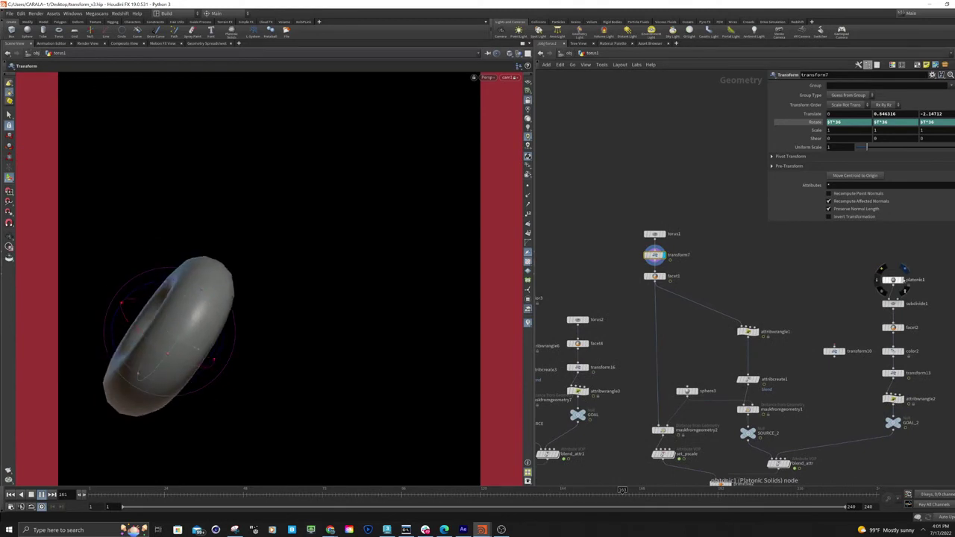
{"action": "left_click", "coordinate": [902, 280]}
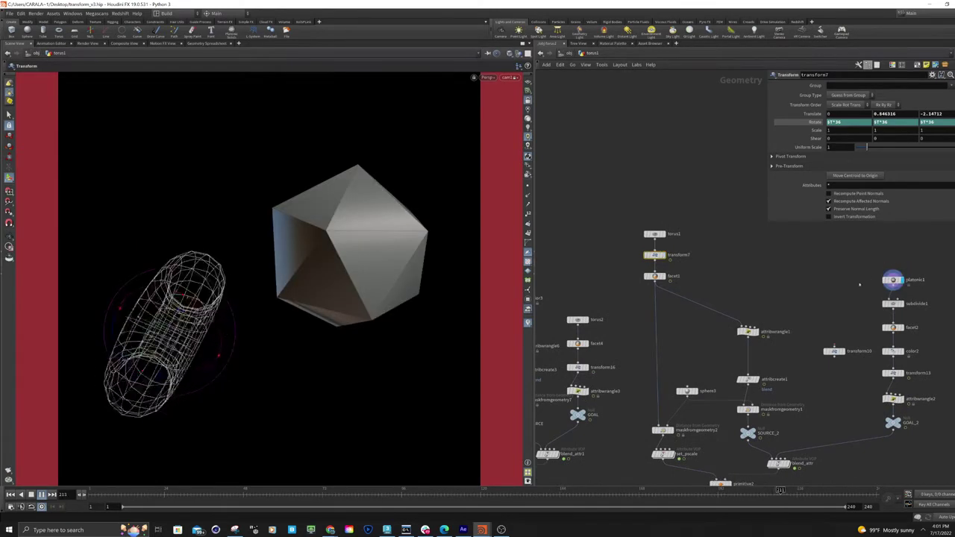
{"action": "middle_click_drag", "start_coordinate": [795, 302], "coordinate": [795, 260]}
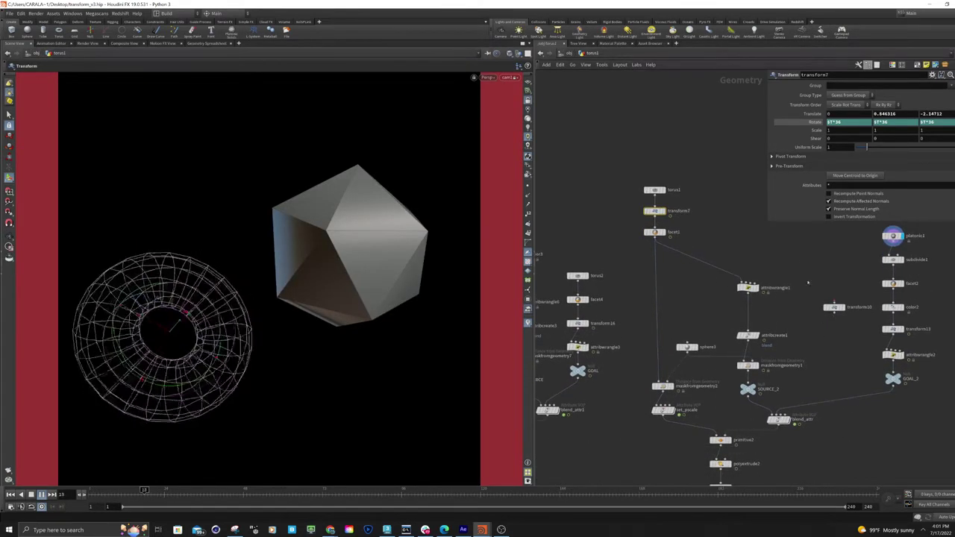
{"action": "scroll", "coordinate": [825, 378], "scroll_direction": "down", "scroll_amount": 2}
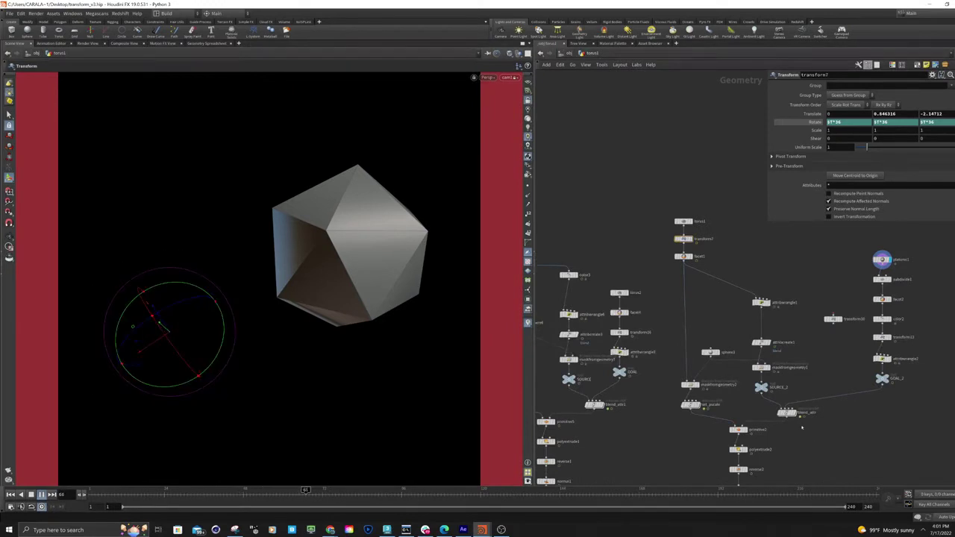
{"action": "middle_click_drag", "start_coordinate": [743, 450], "coordinate": [796, 381]}
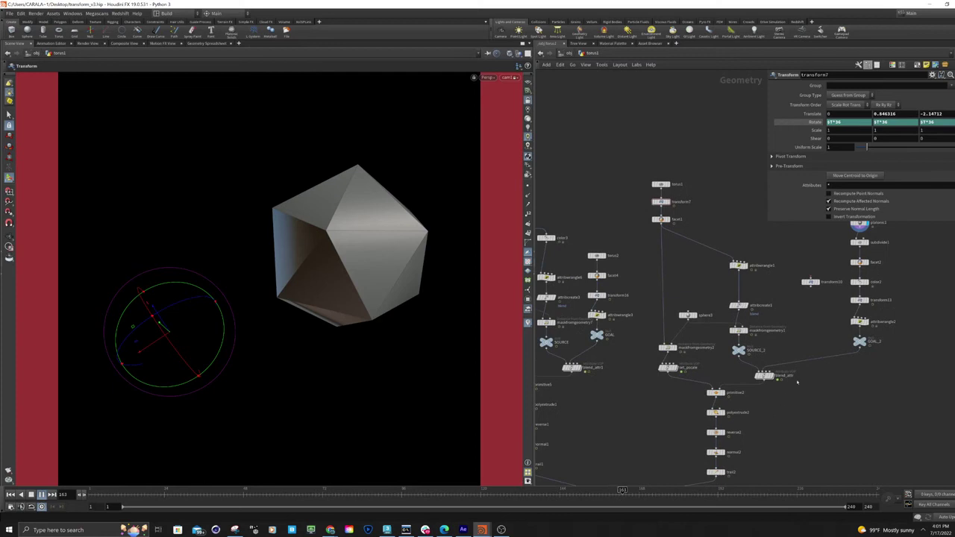
Review the attribwrangle2 code, checking the SOURCE_2 path used in its npoints expression.
{"action": "left_click", "coordinate": [859, 321]}
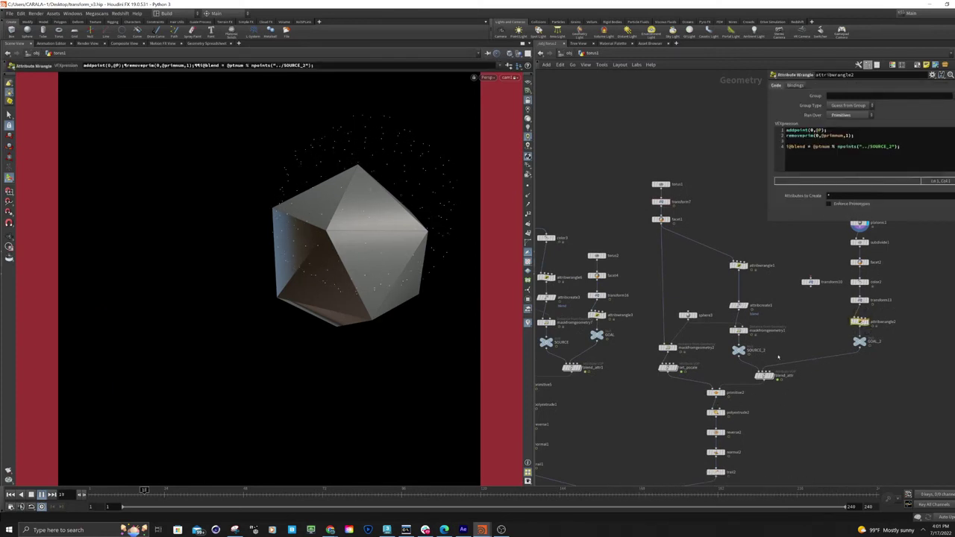
{"action": "left_click", "coordinate": [889, 147]}
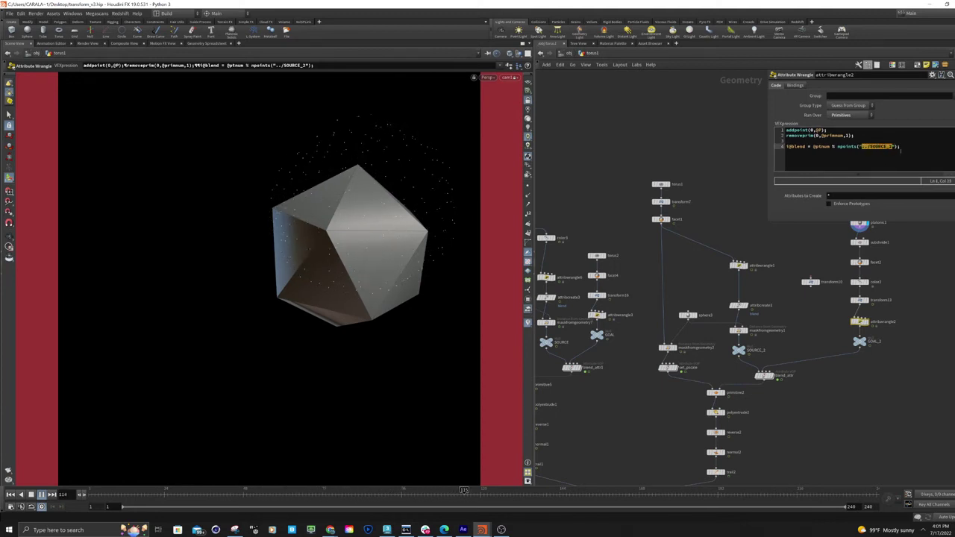
{"action": "left_click", "coordinate": [893, 146]}
{"action": "left_click", "coordinate": [906, 365]}
{"action": "middle_click_drag", "start_coordinate": [788, 423], "coordinate": [803, 361]}
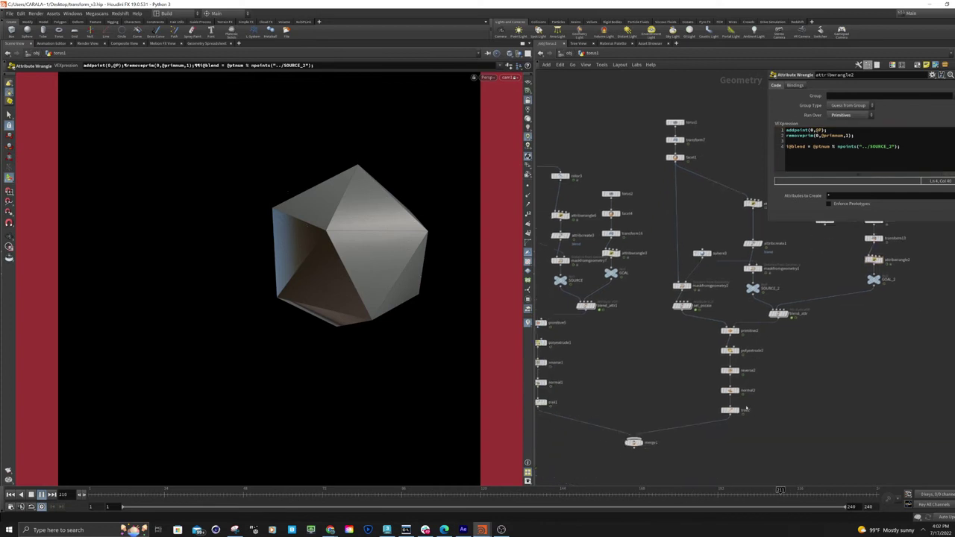
{"action": "left_click", "coordinate": [735, 325]}
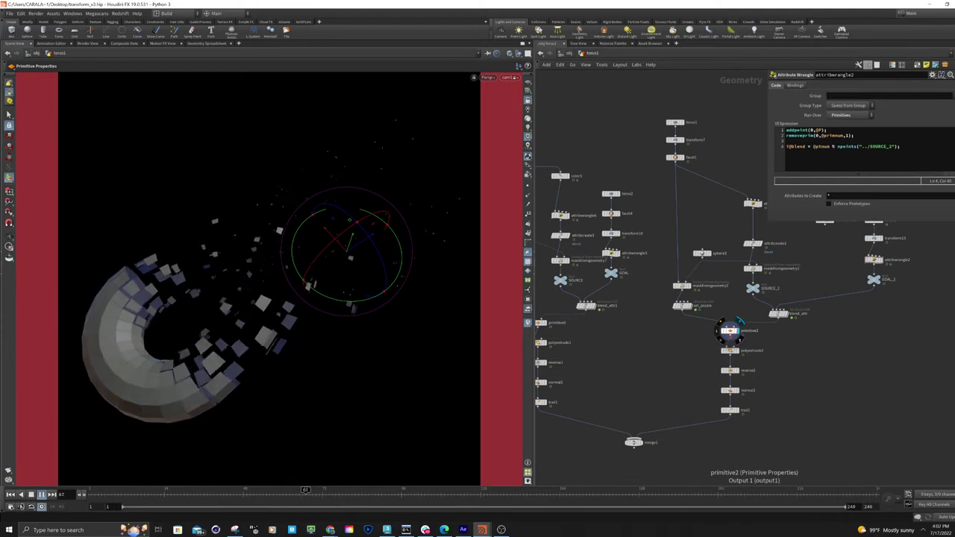
{"action": "left_click", "coordinate": [729, 330]}
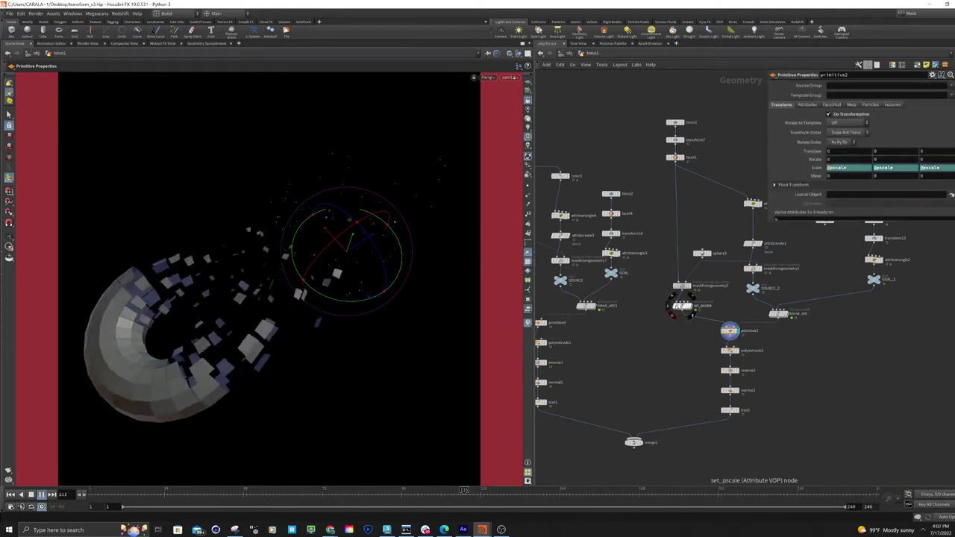
{"action": "left_click", "coordinate": [682, 305]}
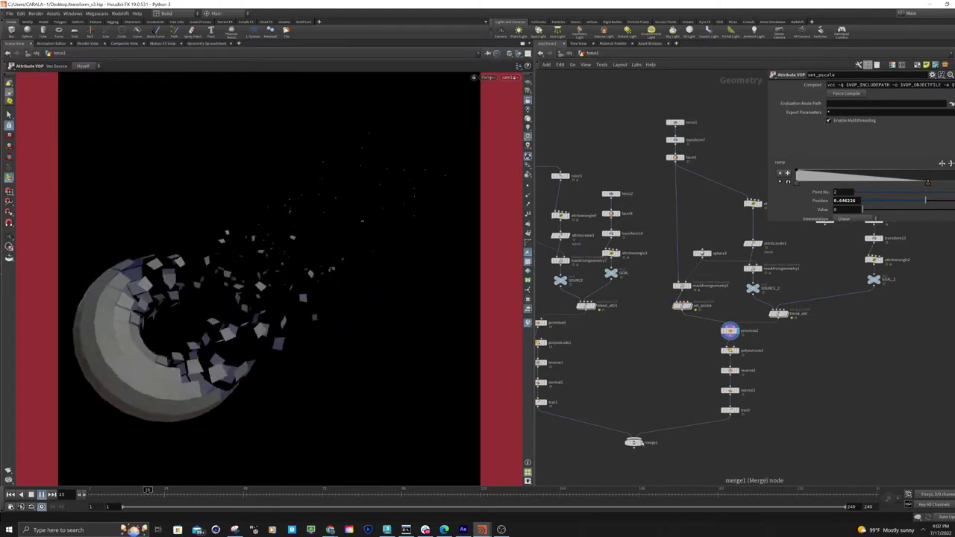
Display merge1 to view the icosahedron and torus branches together, and review the full node network.
{"action": "left_click", "coordinate": [635, 442]}
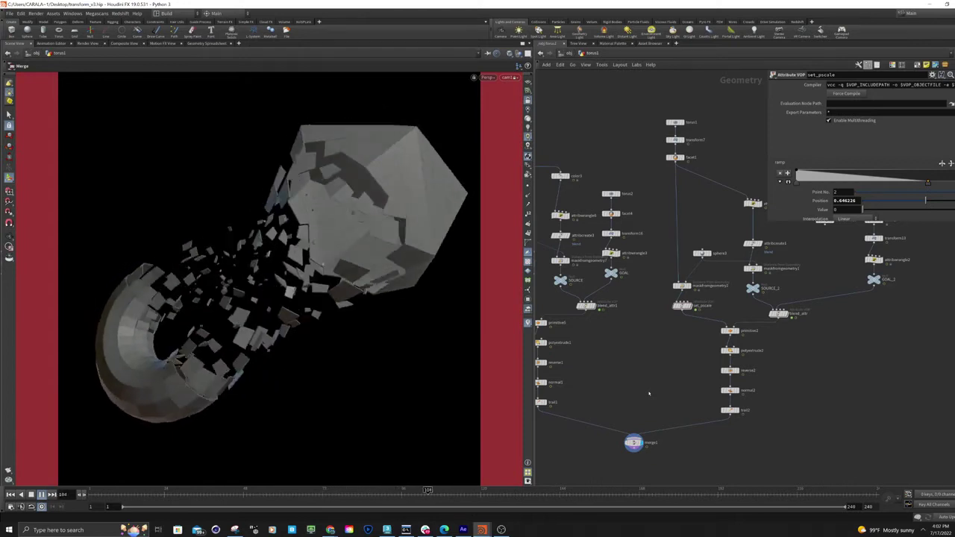
{"action": "middle_click_drag", "start_coordinate": [611, 239], "coordinate": [734, 328]}
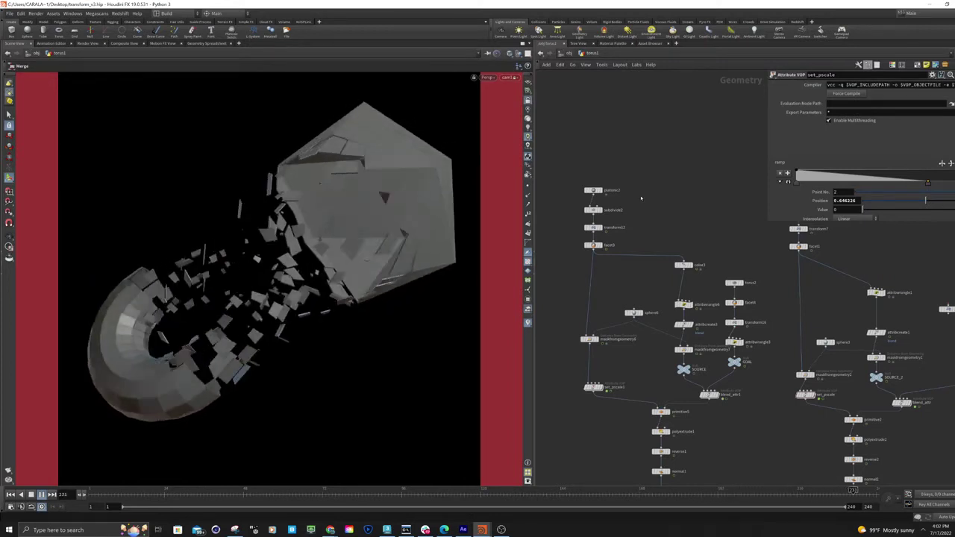
{"action": "scroll", "coordinate": [640, 197], "scroll_direction": "down", "scroll_amount": 2}
{"action": "middle_click_drag", "start_coordinate": [661, 249], "coordinate": [639, 224]}
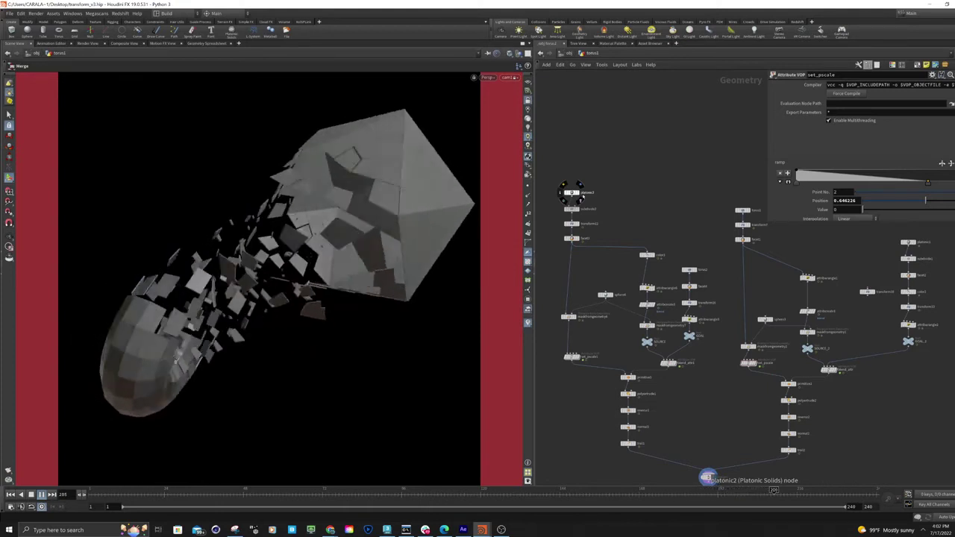
{"action": "scroll", "coordinate": [570, 192], "scroll_direction": "up", "scroll_amount": 1}
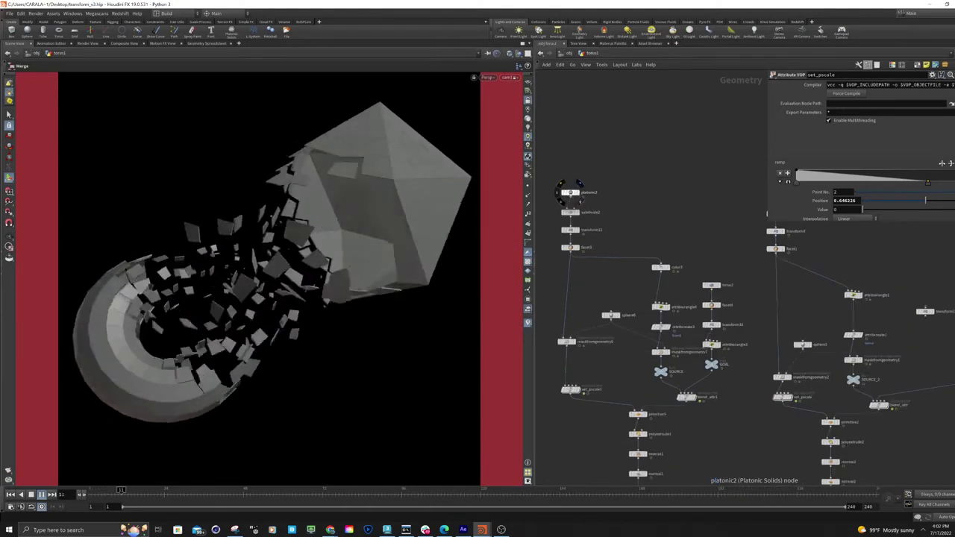
Try adding a Sphere node beside platonic2 and wiring it into the first branch in place of the icosahedron.
{"action": "left_click", "coordinate": [571, 192]}
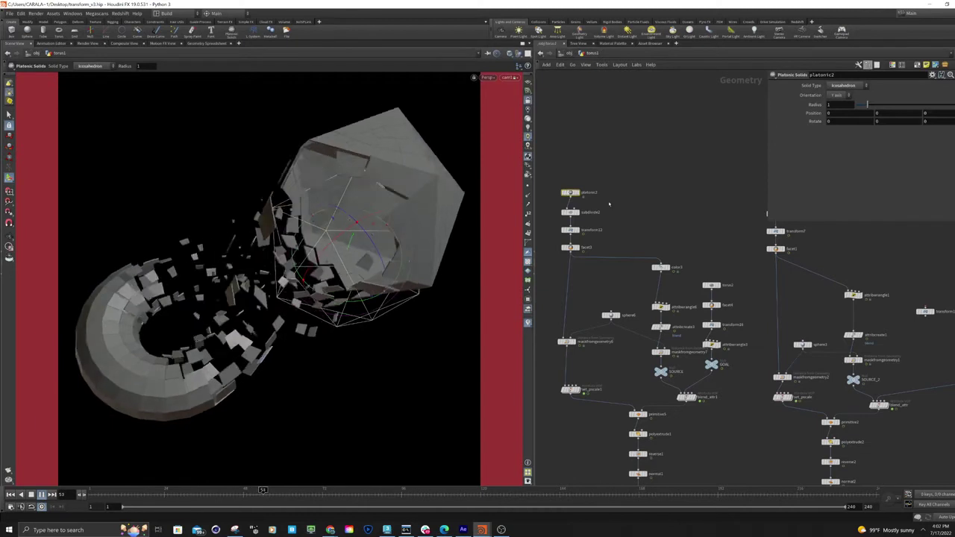
{"action": "key", "text": "Tab"}
{"action": "type", "text": "sphere"}
{"action": "key", "text": "Return"}
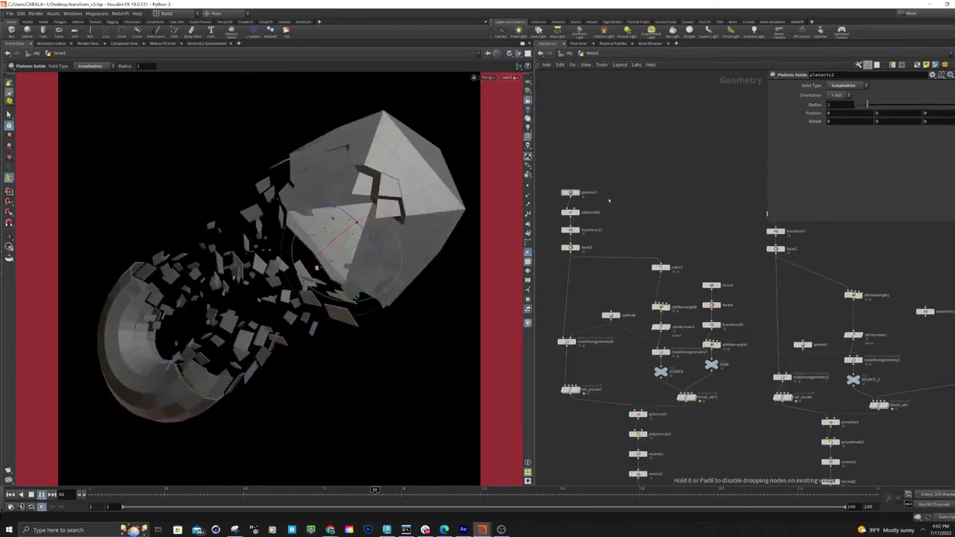
{"action": "left_click", "coordinate": [607, 199]}
{"action": "left_click", "coordinate": [608, 202]}
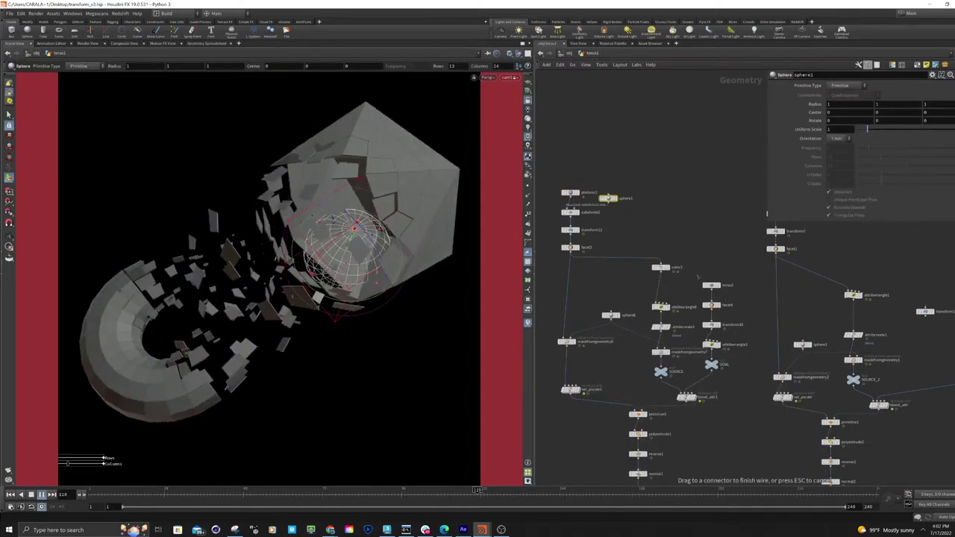
Try feeding the new sphere into facet2 in the second branch's goal chain, and select the sphere to adjust it.
{"action": "middle_click_drag", "start_coordinate": [773, 255], "coordinate": [655, 267]}
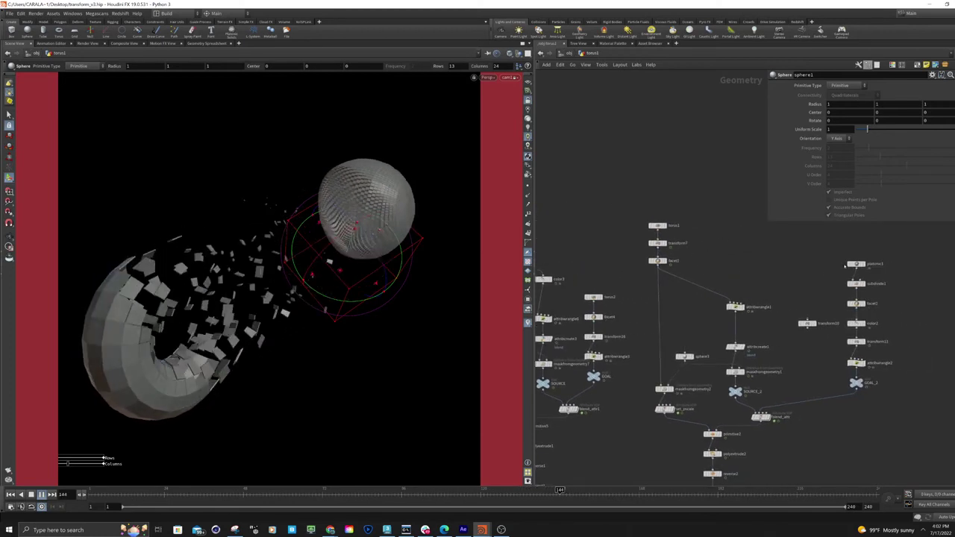
{"action": "key", "text": "l"}
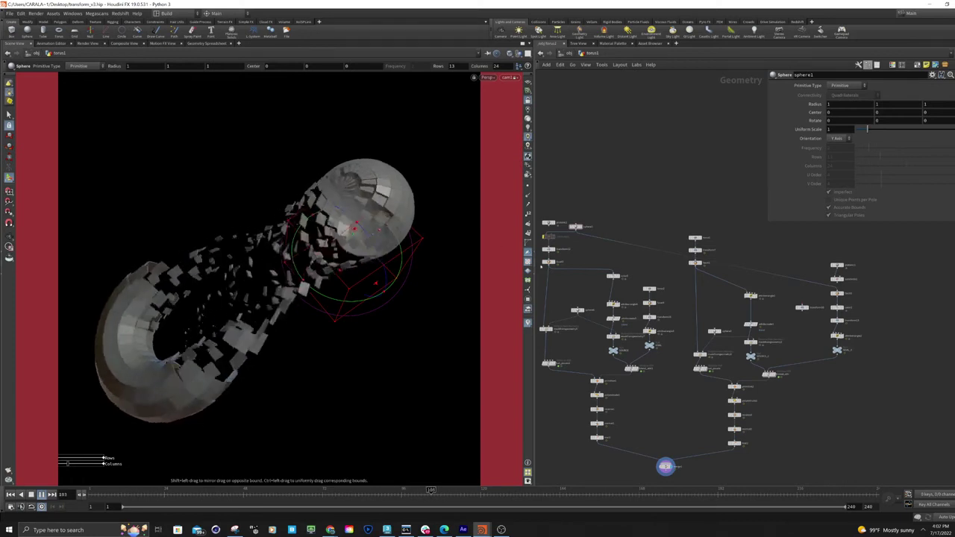
{"action": "left_click", "coordinate": [576, 226]}
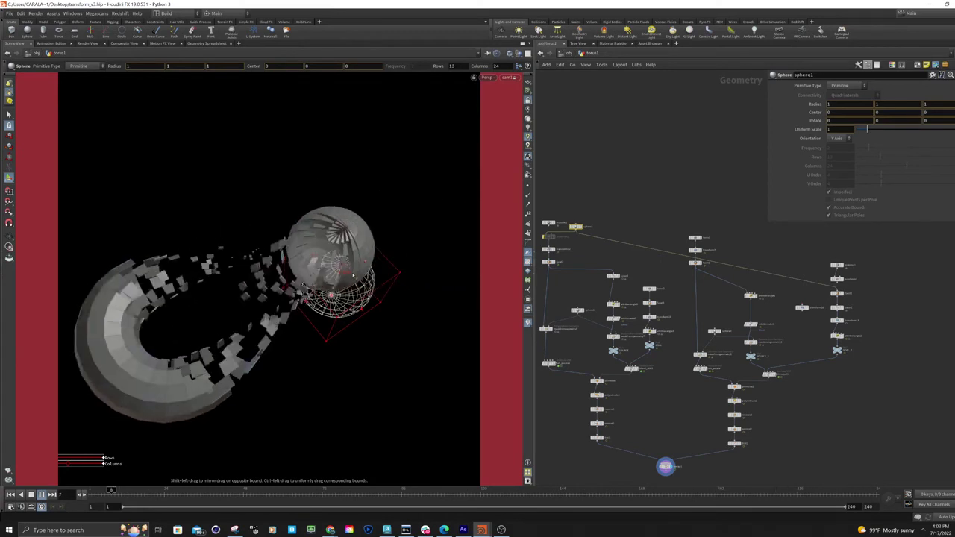
Undo the sphere's handle change, its connections and its creation to restore the original icosahedron setup.
{"action": "key", "text": "ctrl+z"}
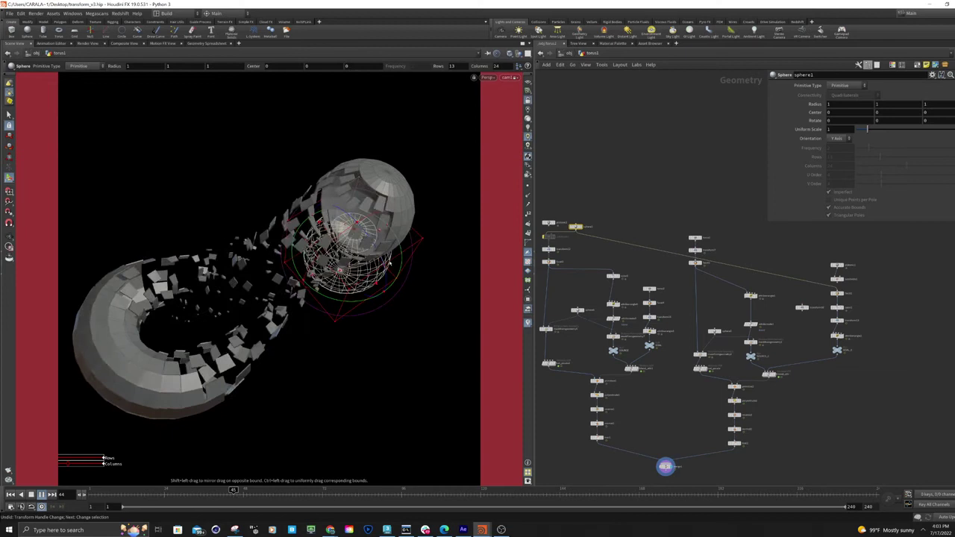
{"action": "left_click", "coordinate": [576, 227]}
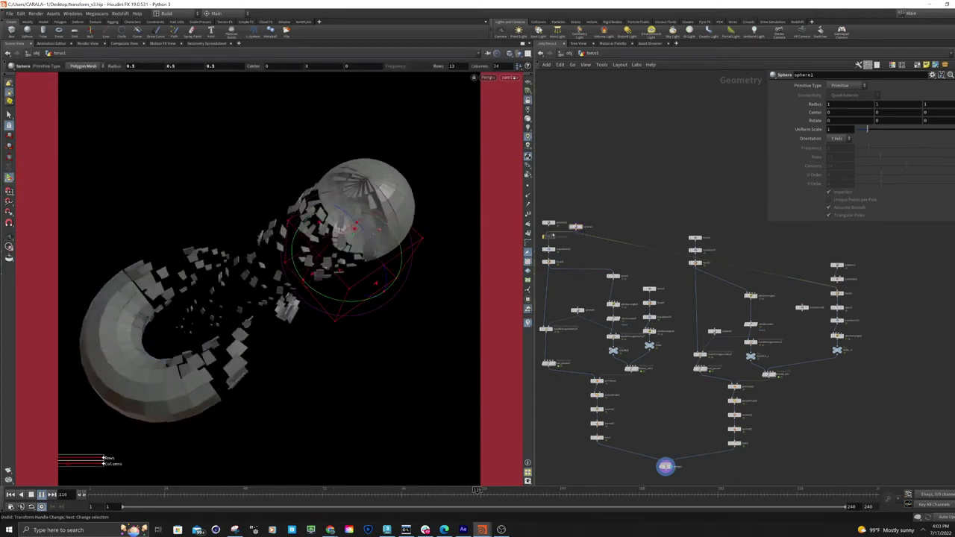
{"action": "key", "text": "ctrl+z"}
{"action": "key", "text": "ctrl+z"}
{"action": "key", "text": "ctrl+z"}
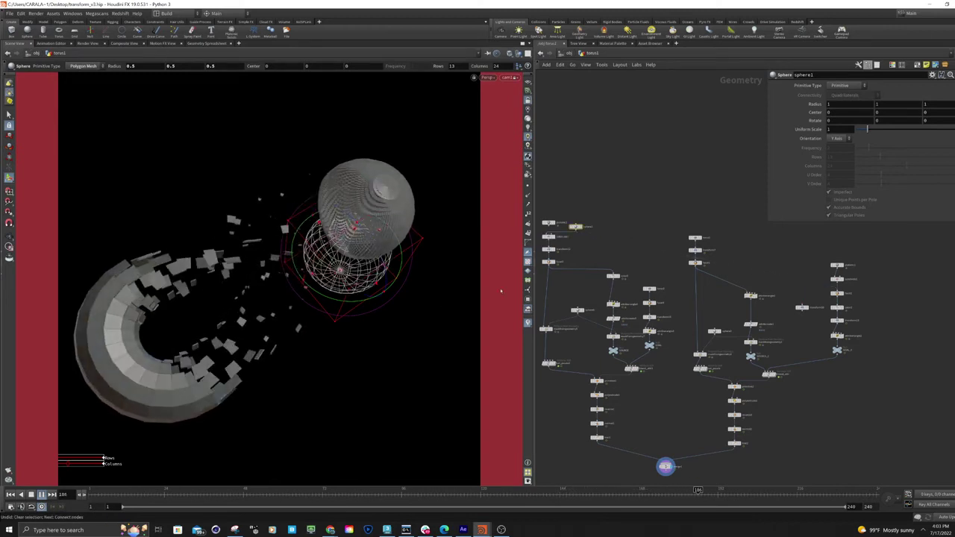
{"action": "key", "text": "ctrl+z"}
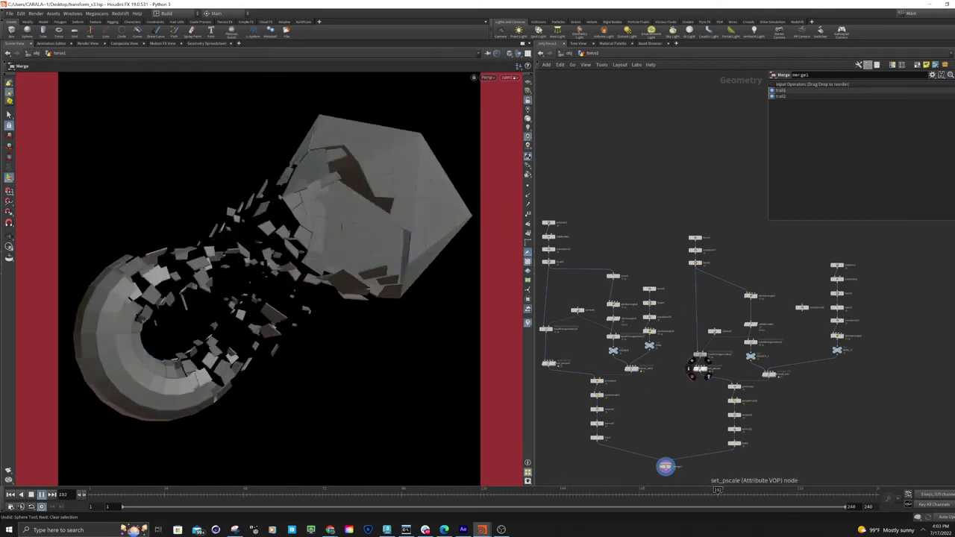
Move the second point of the set_pscale ramp to an earlier position, and open set_pscale1's parameters.
{"action": "left_click", "coordinate": [699, 368]}
{"action": "left_click_drag", "start_coordinate": [928, 183], "coordinate": [881, 186]}
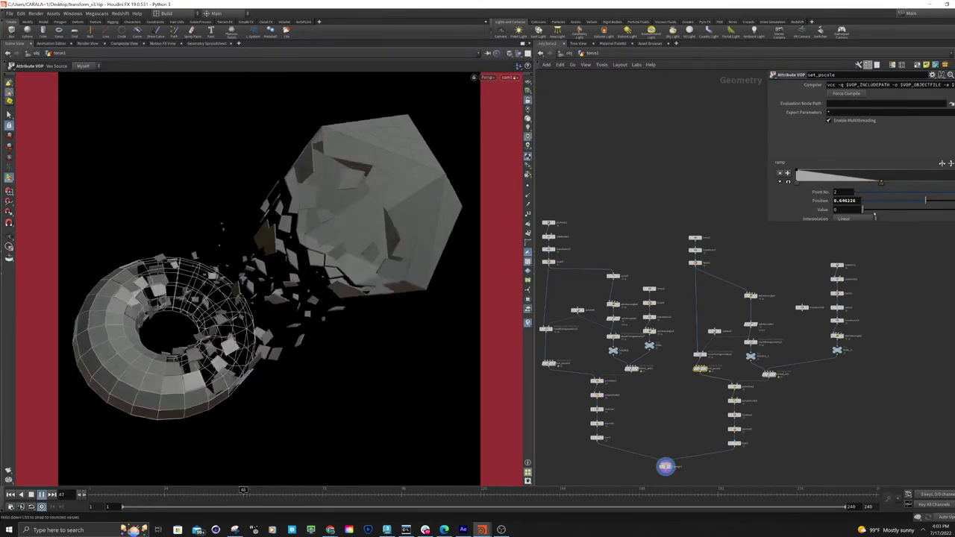
{"action": "left_click", "coordinate": [548, 364]}
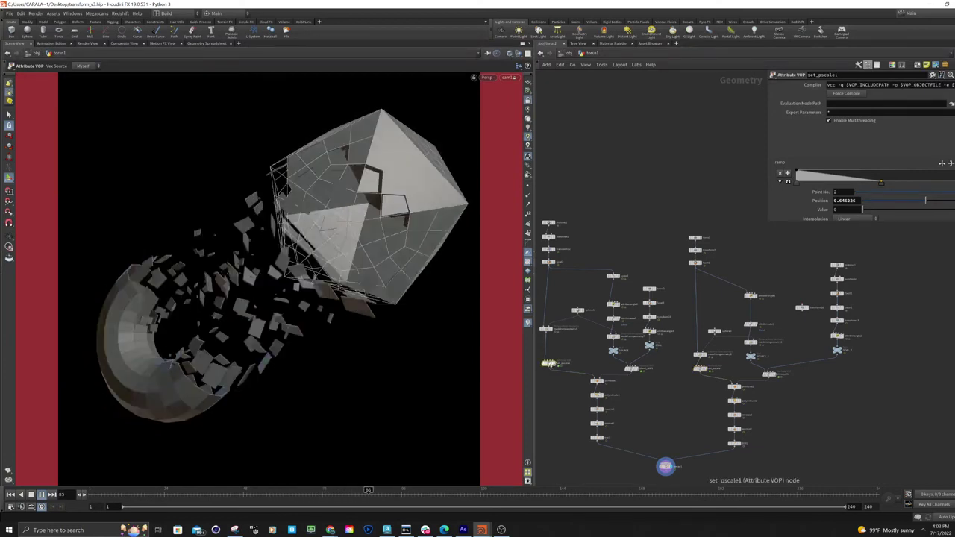